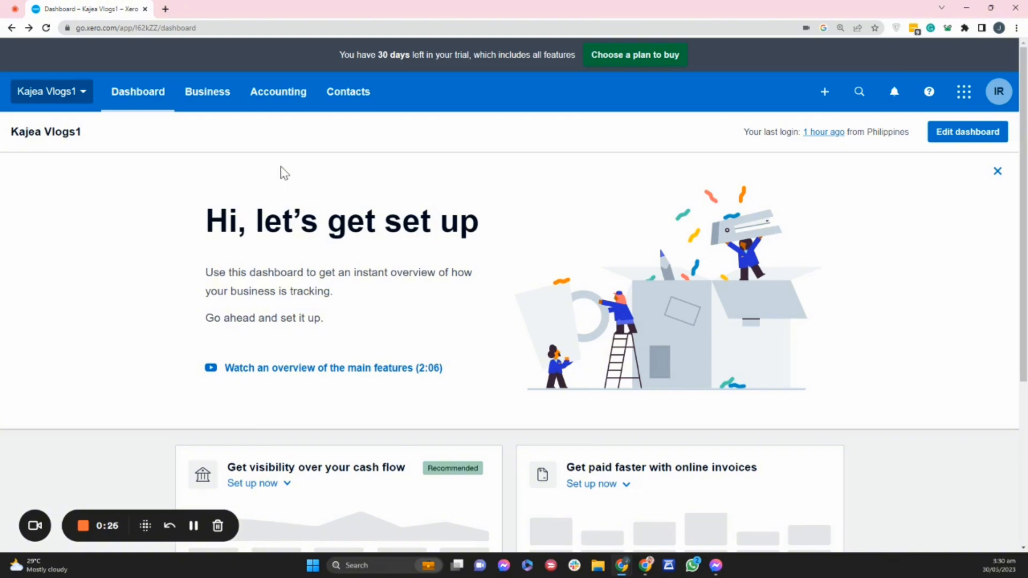
Open the chart of accounts and hide its help section.
click(281, 98)
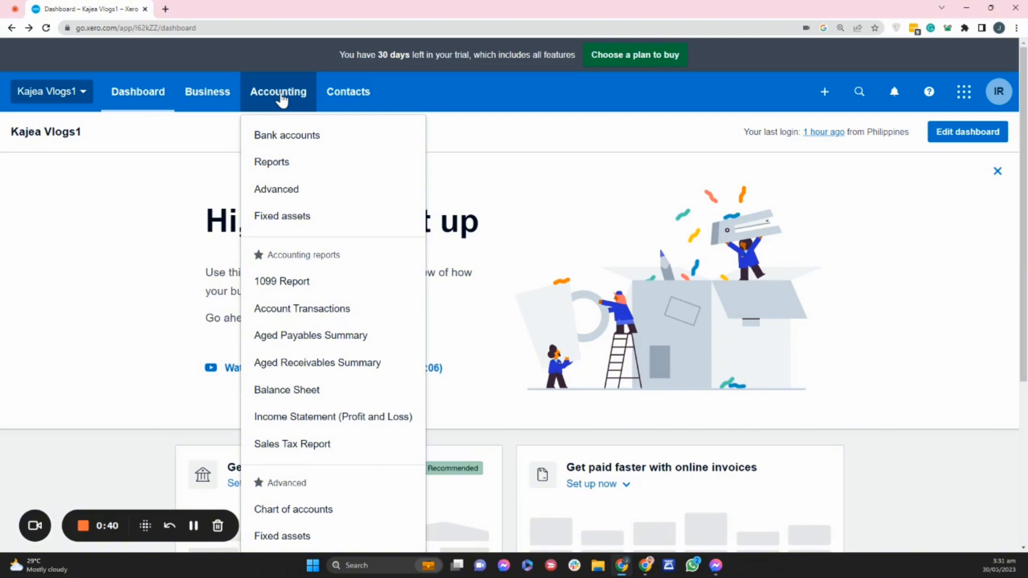
click(346, 513)
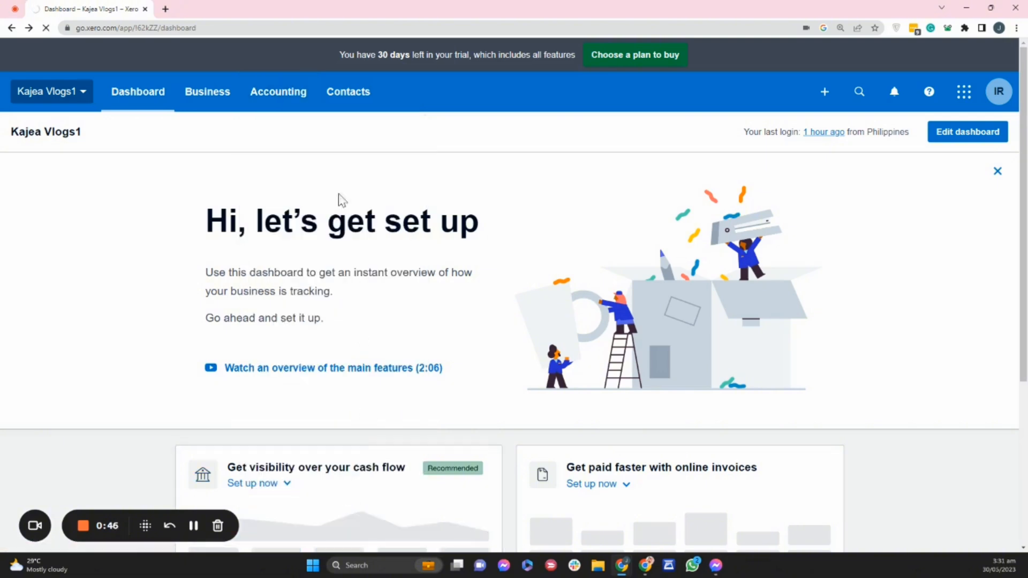
click(284, 95)
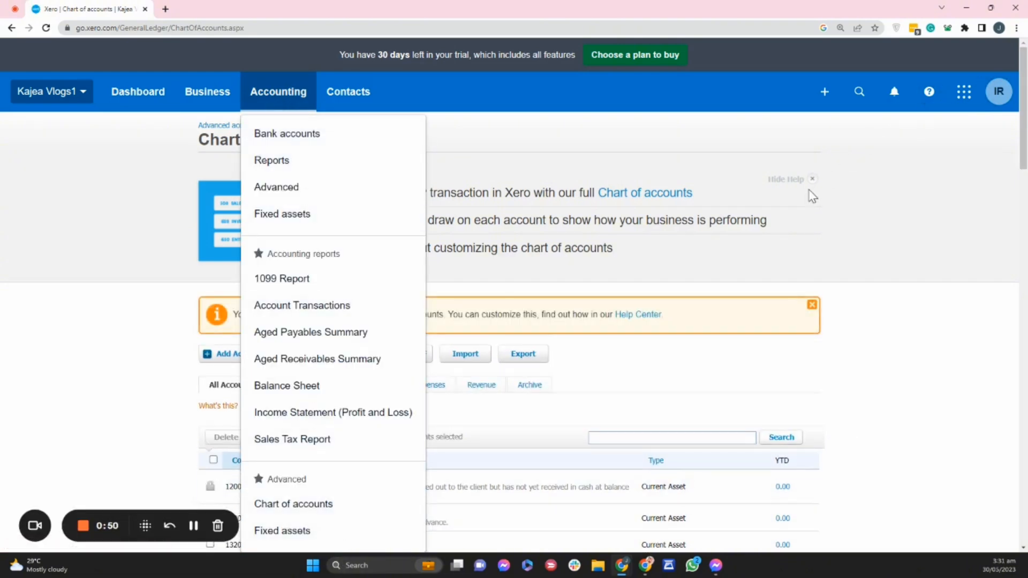
click(876, 195)
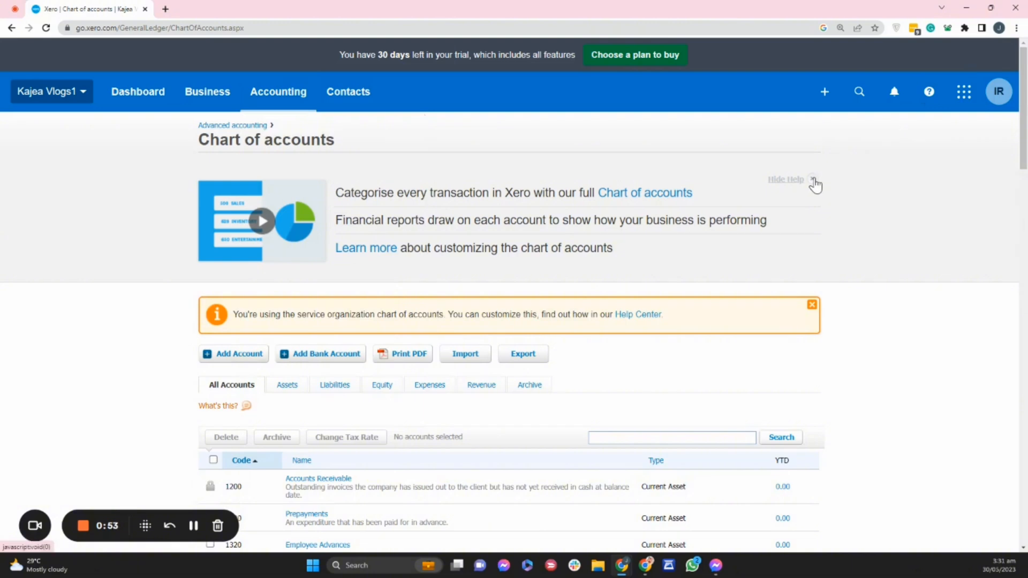
click(813, 181)
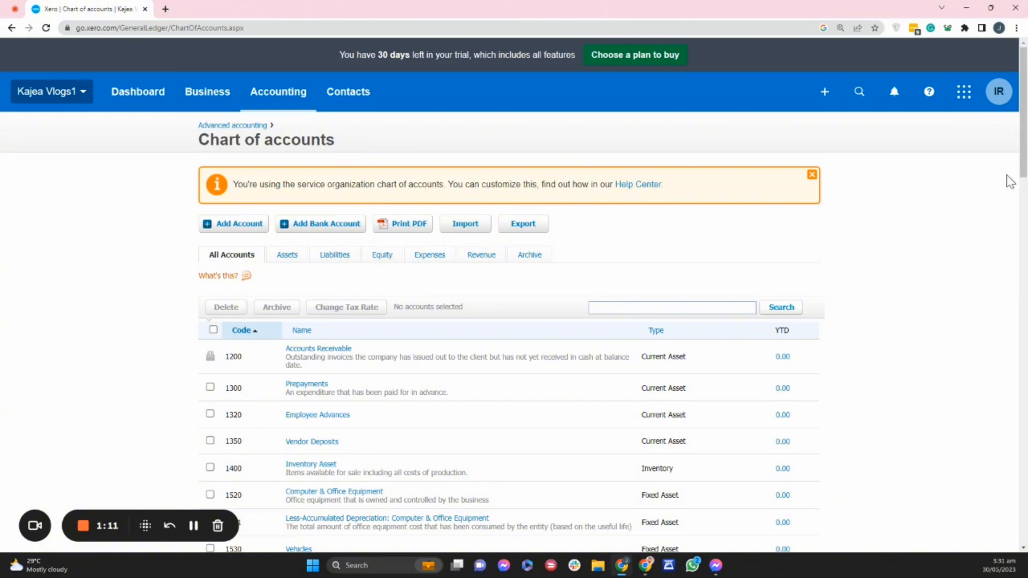
Look through the account list and try setting the Prepayments account's code to 1234, closing its details without saving.
drag(1026, 158, 1013, 555)
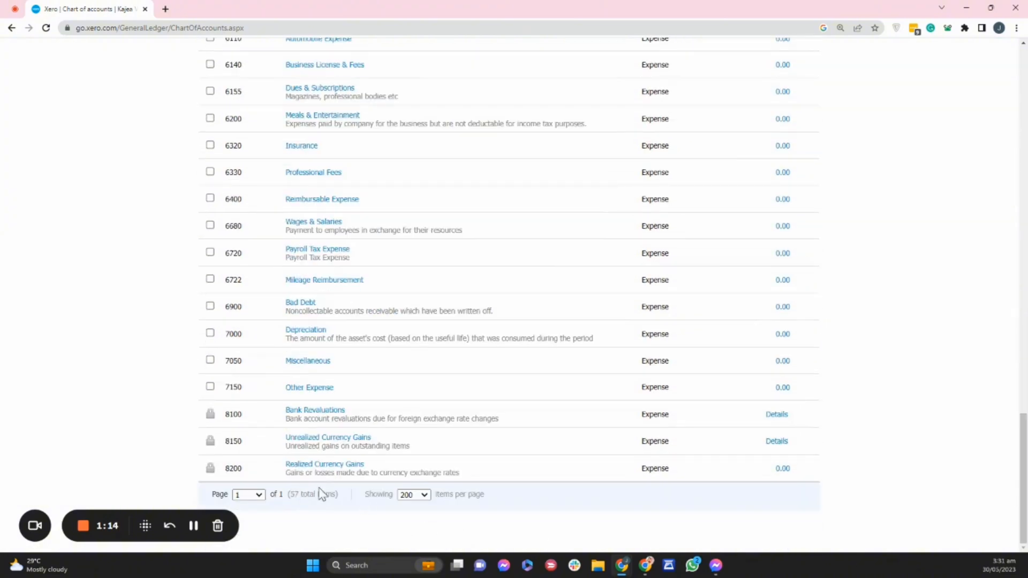
drag(1026, 461, 1005, 147)
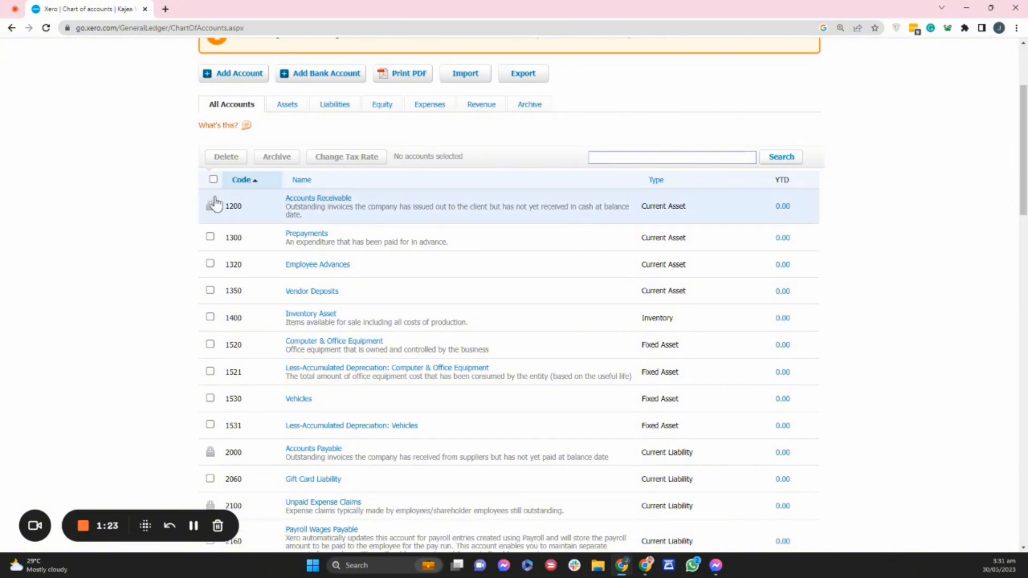
click(305, 235)
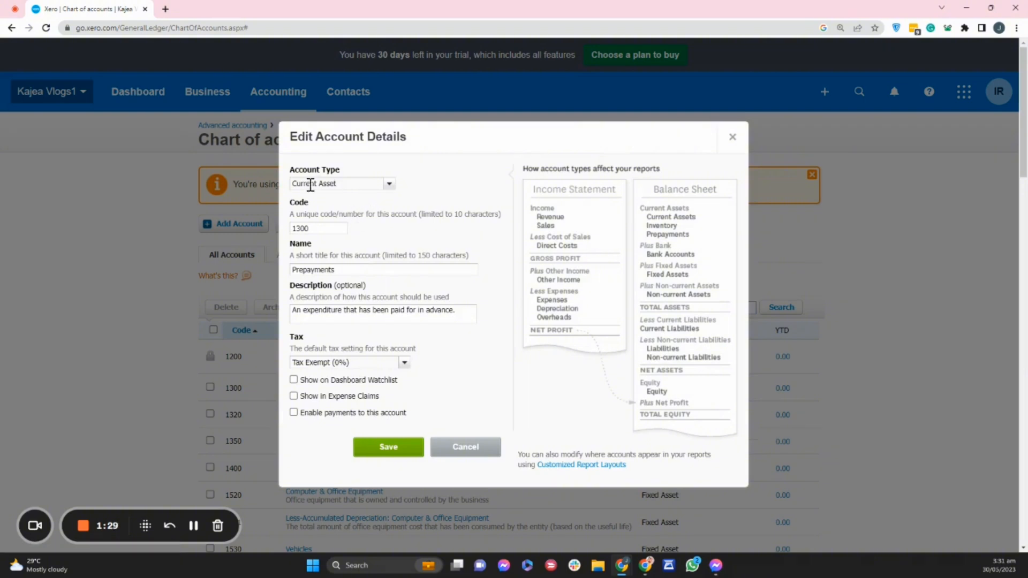
double_click(298, 228)
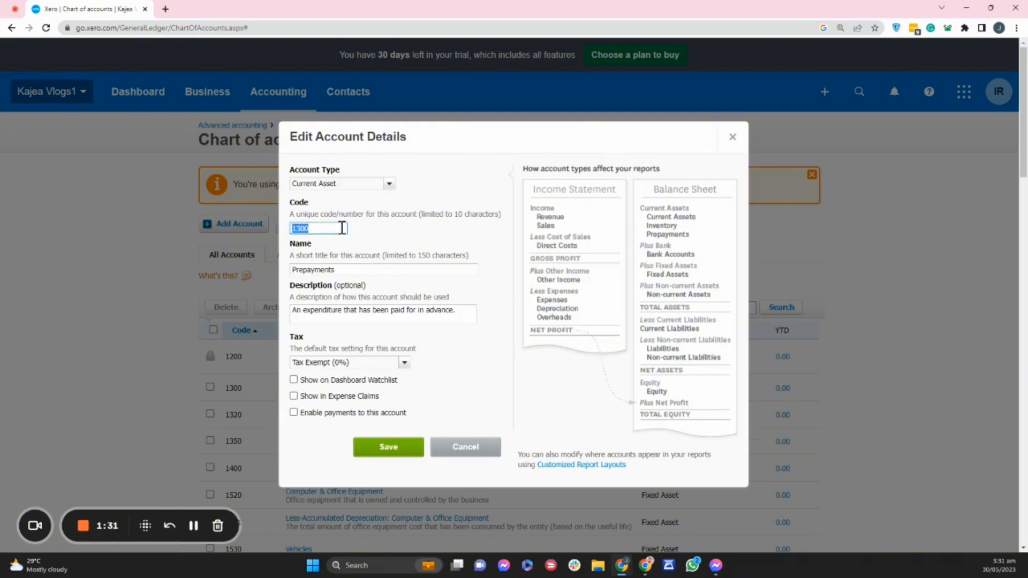
text(hjkkk)
key(ctrl+a)
text(1234)
click(467, 452)
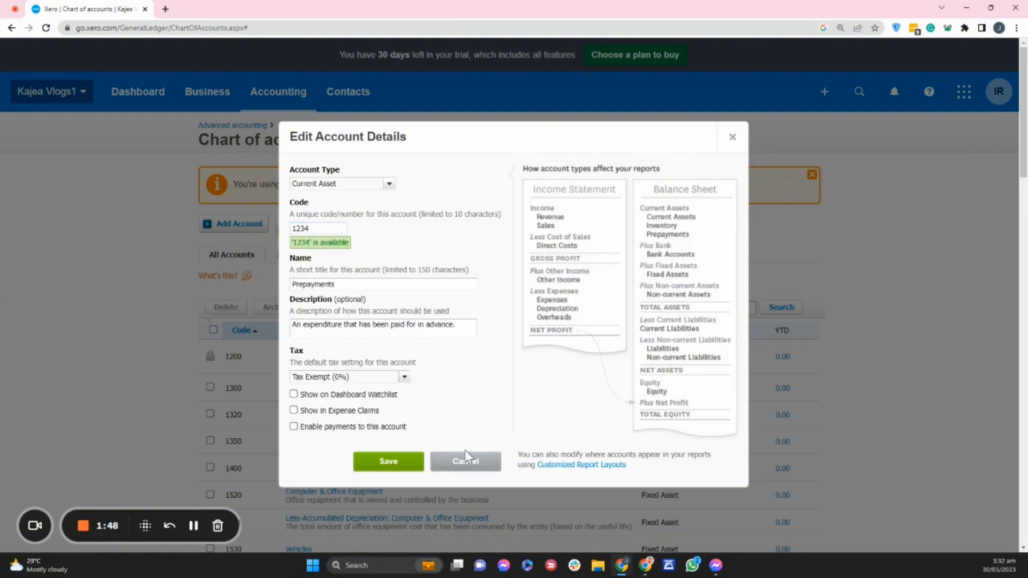
click(732, 137)
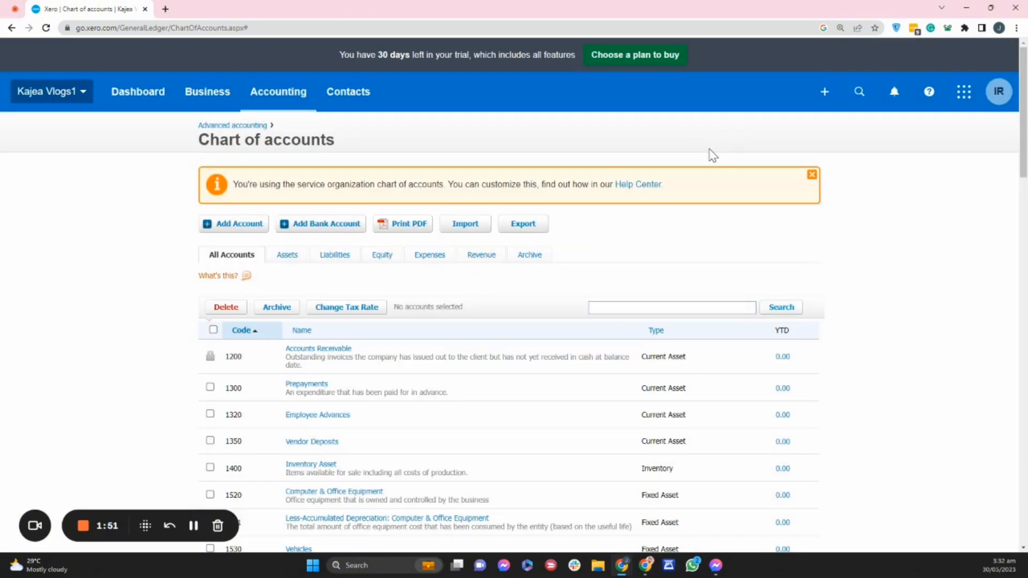
Open the chart of accounts import page and look at where the import file is chosen, without selecting one.
scroll(712, 155, down, 1)
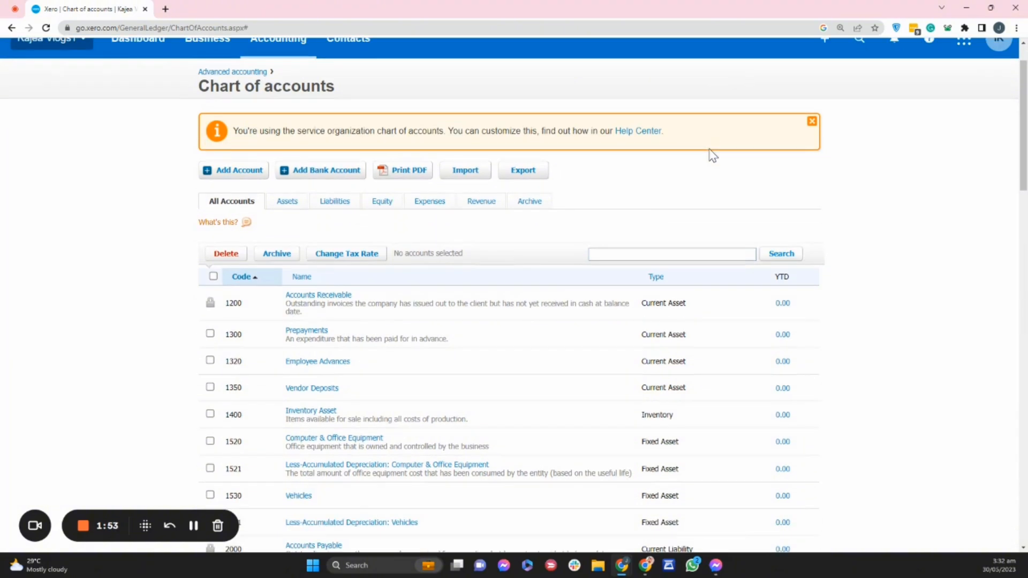
scroll(705, 157, down, 10)
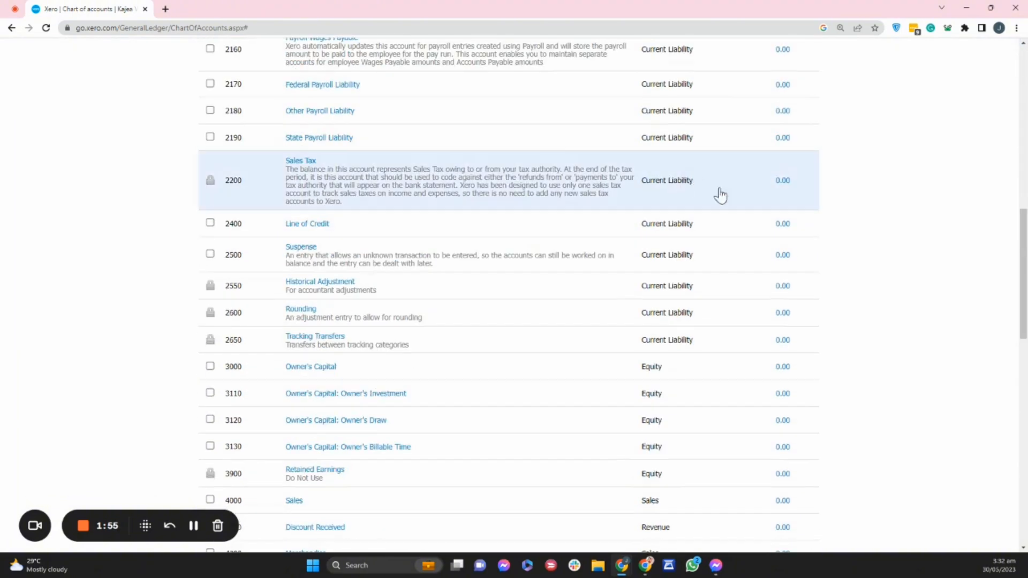
drag(1020, 308, 1012, 142)
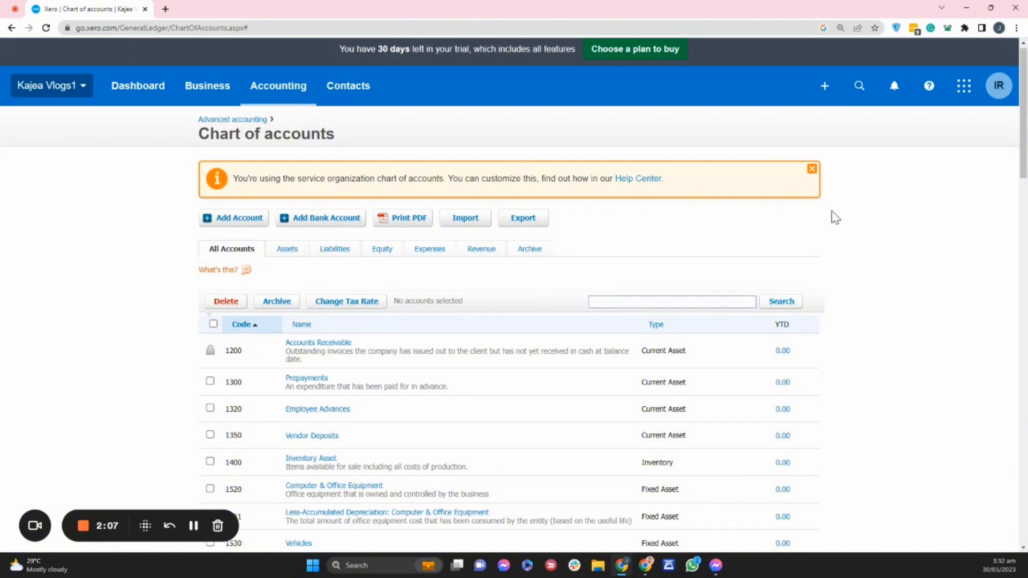
click(459, 223)
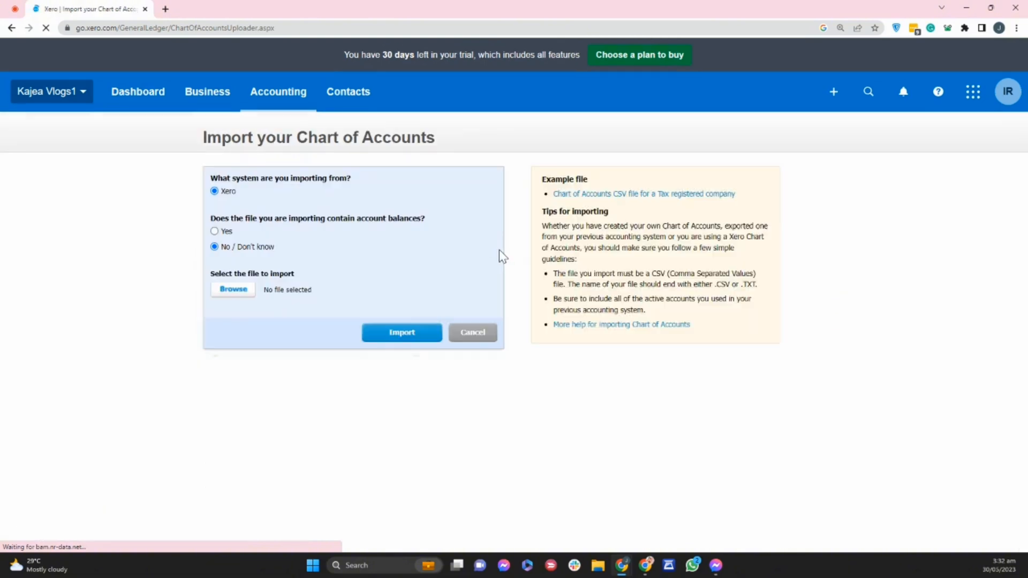
click(239, 291)
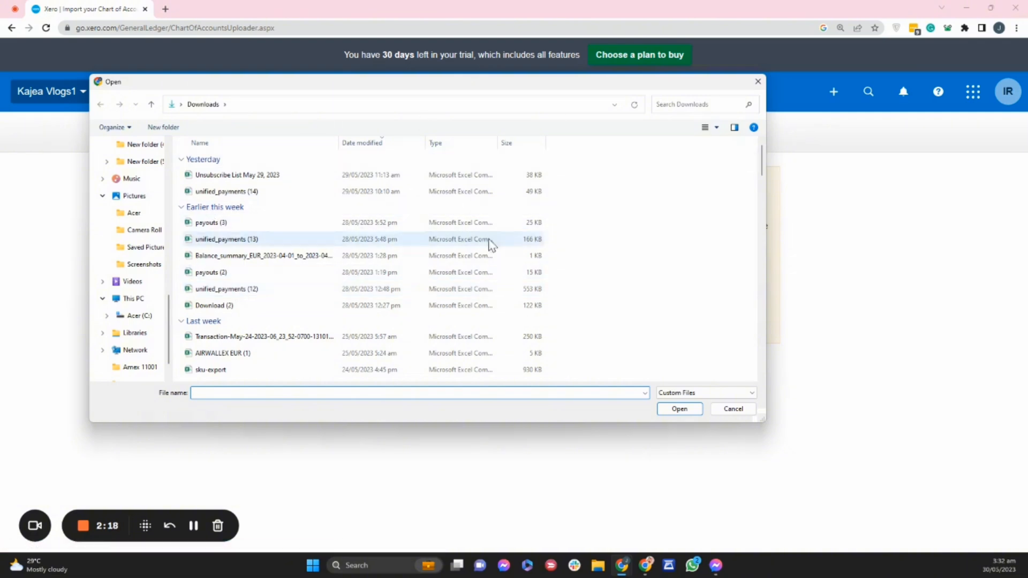
click(758, 81)
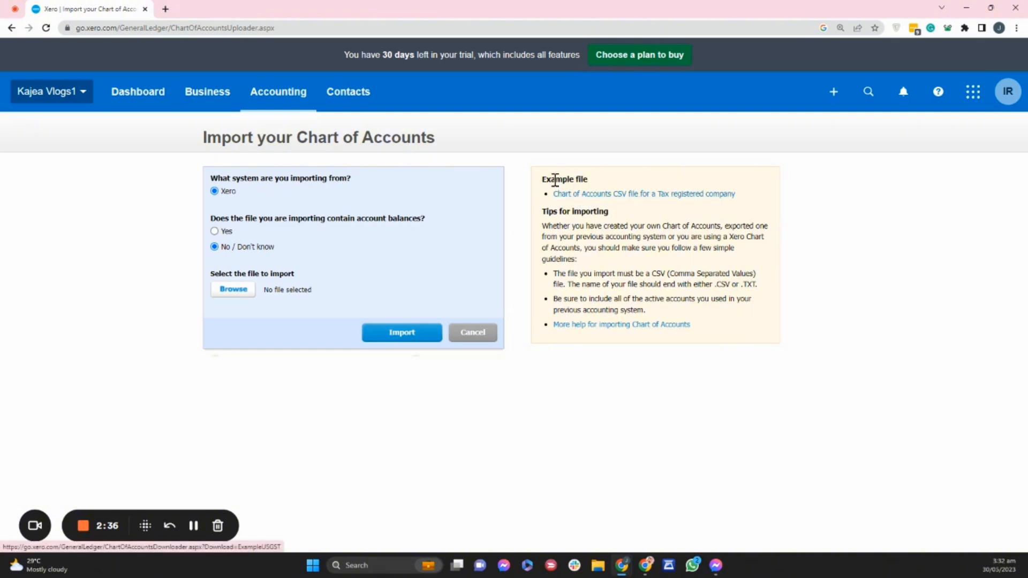
Download the example Chart of Accounts CSV file for a Tax registered company and open it in Excel.
click(604, 198)
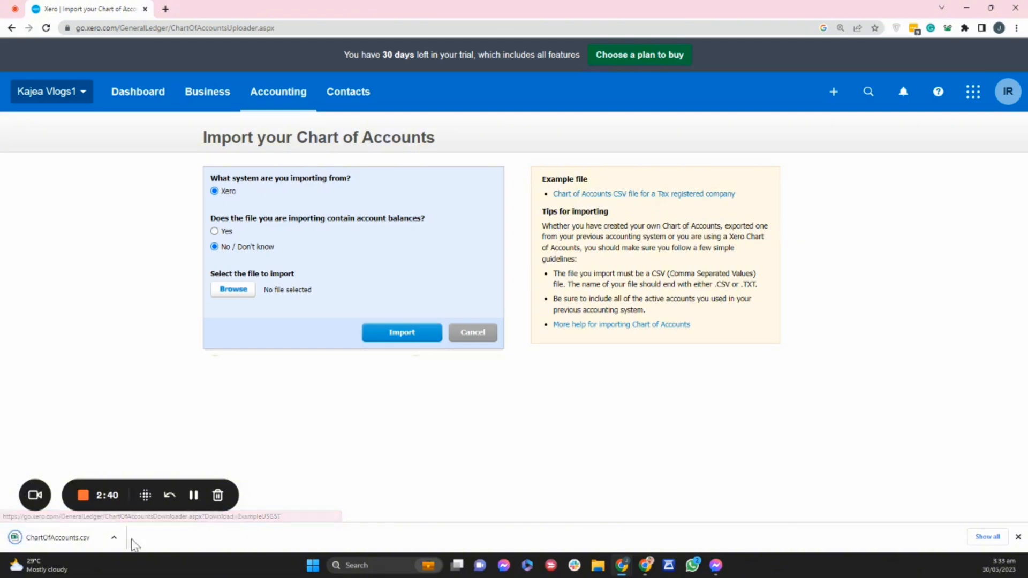
click(113, 537)
click(151, 469)
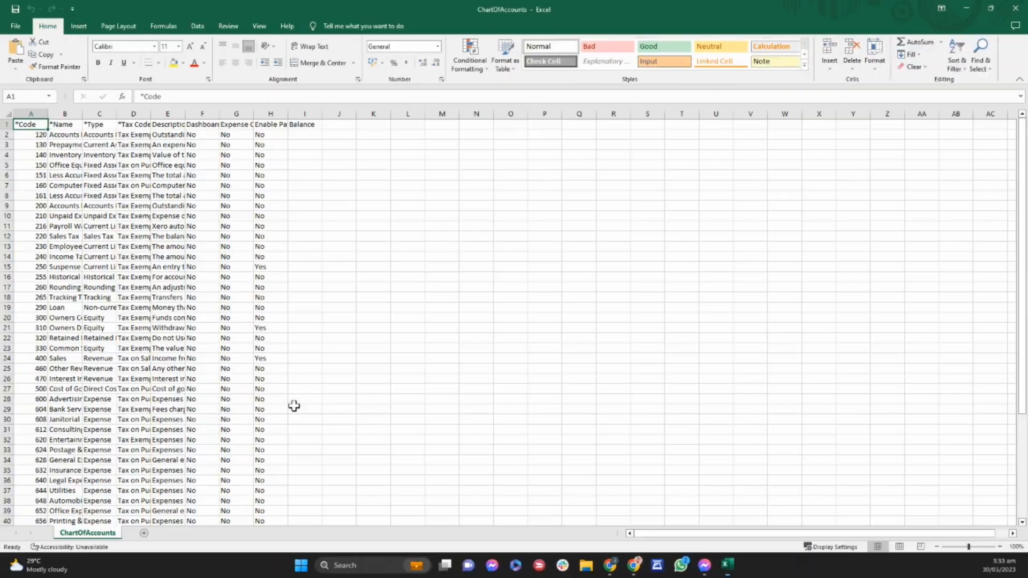
Auto-fit the width of all the sheet's columns and set the font size of the whole sheet to 14.
click(7, 114)
double_click(48, 113)
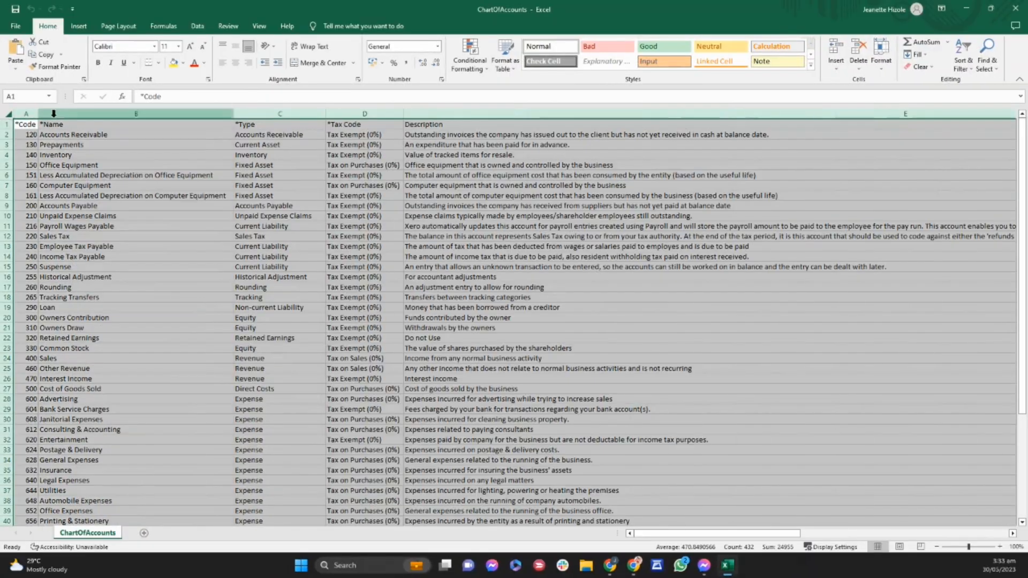
click(178, 46)
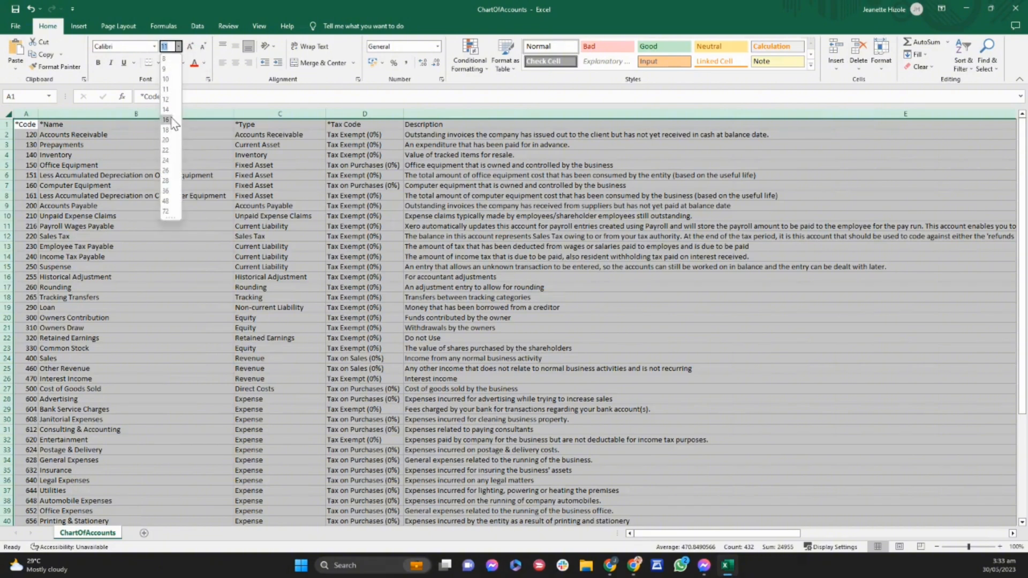
click(168, 110)
click(161, 193)
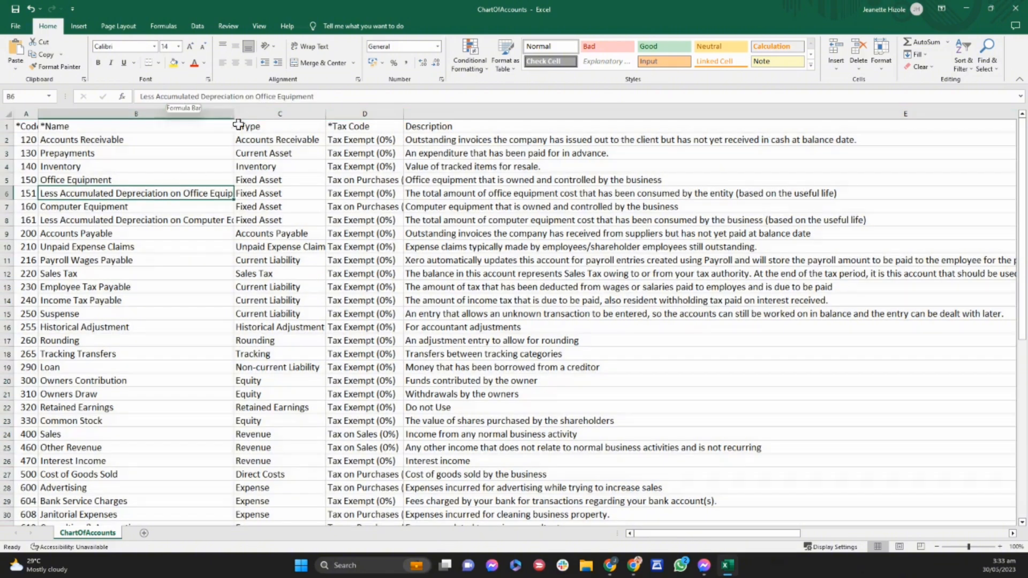
Narrow the Name and Description columns and widen the Code column.
drag(234, 113, 165, 112)
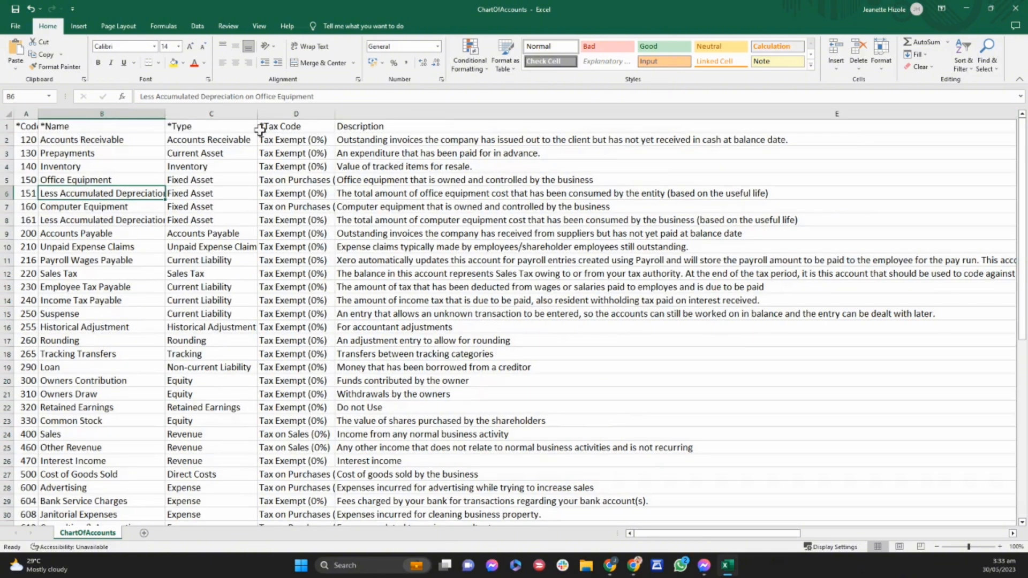
right_click(607, 113)
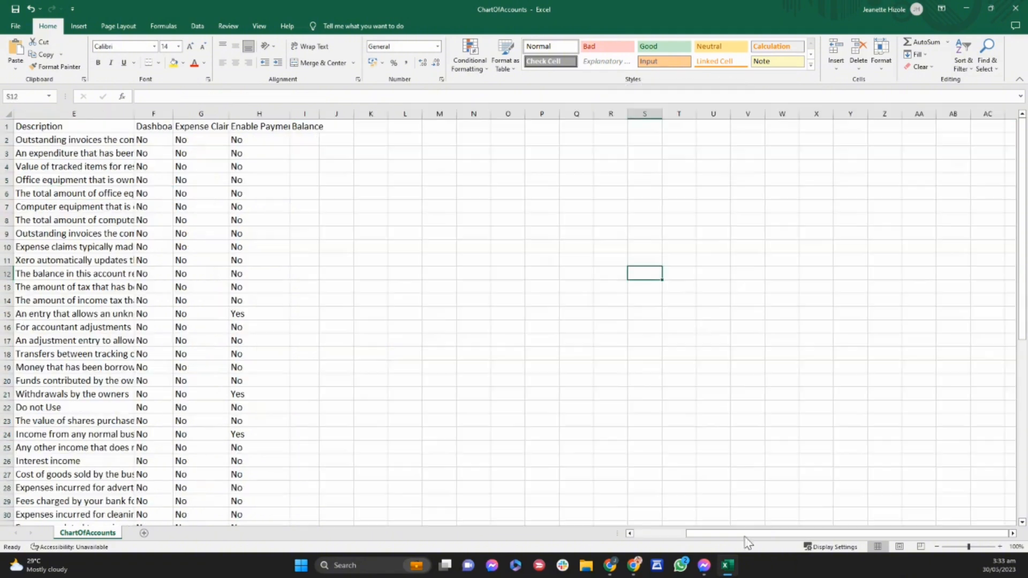
scroll(676, 533, left, 2)
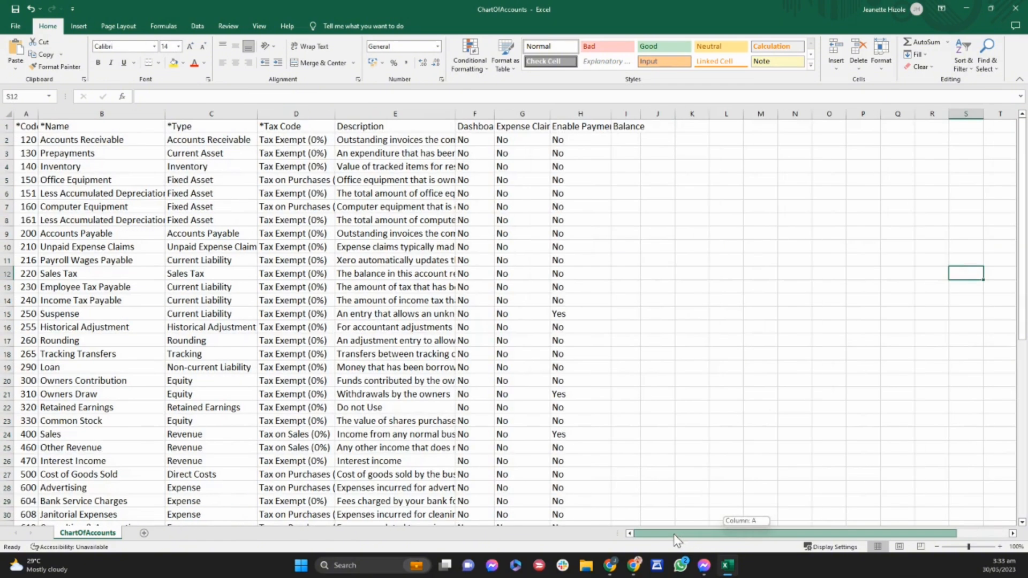
drag(39, 113, 76, 113)
Go through the Code, Name, Type and Tax Code headers, and widen the Dashboard and Expense Claims columns.
click(38, 125)
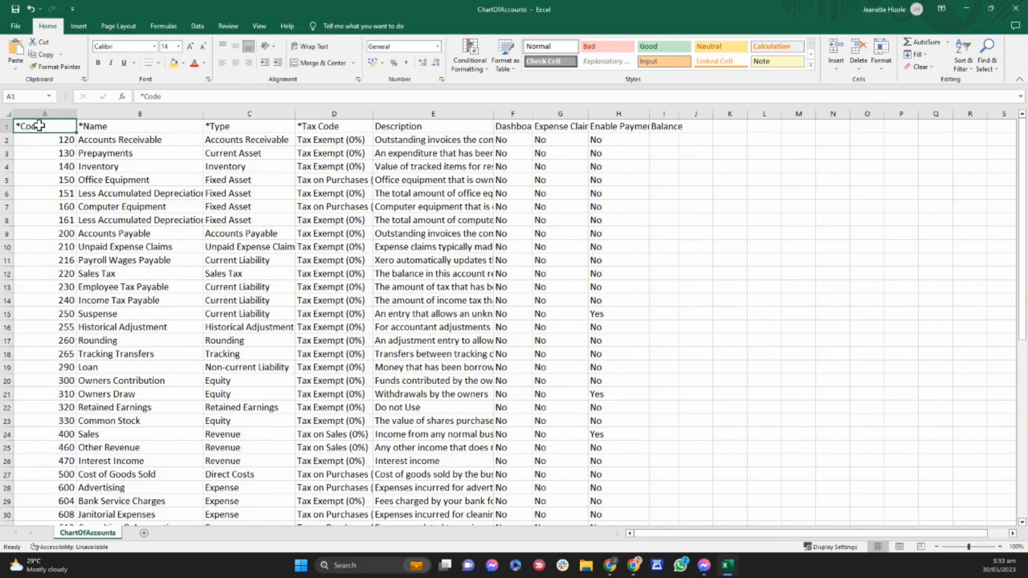
click(122, 126)
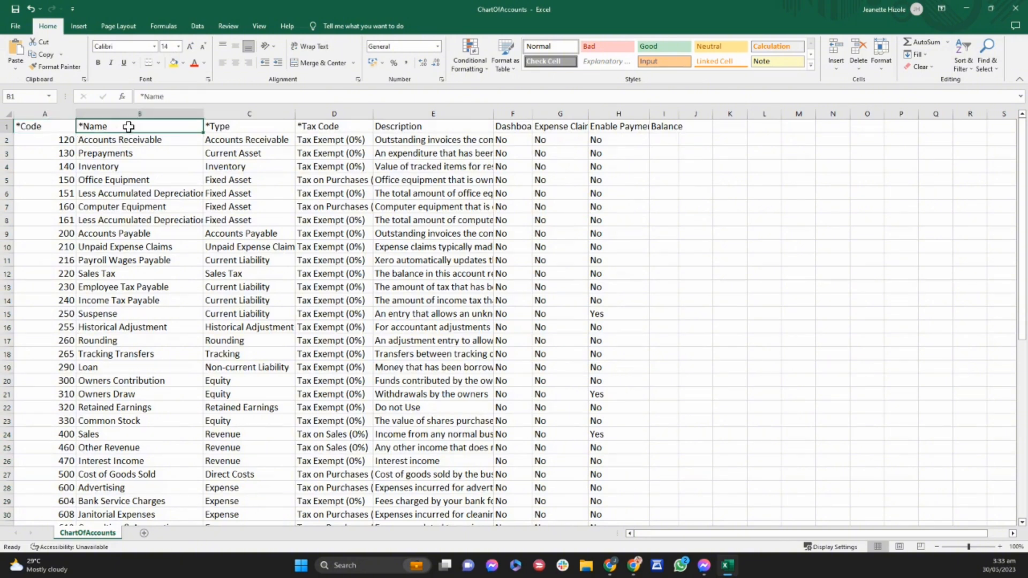
click(241, 128)
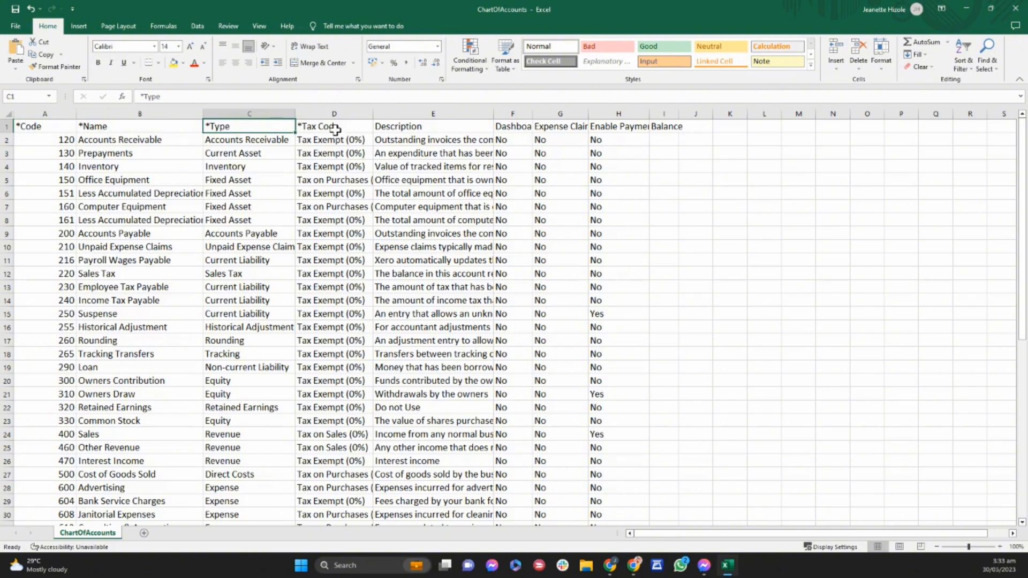
click(328, 124)
drag(588, 114, 610, 114)
drag(536, 116, 558, 114)
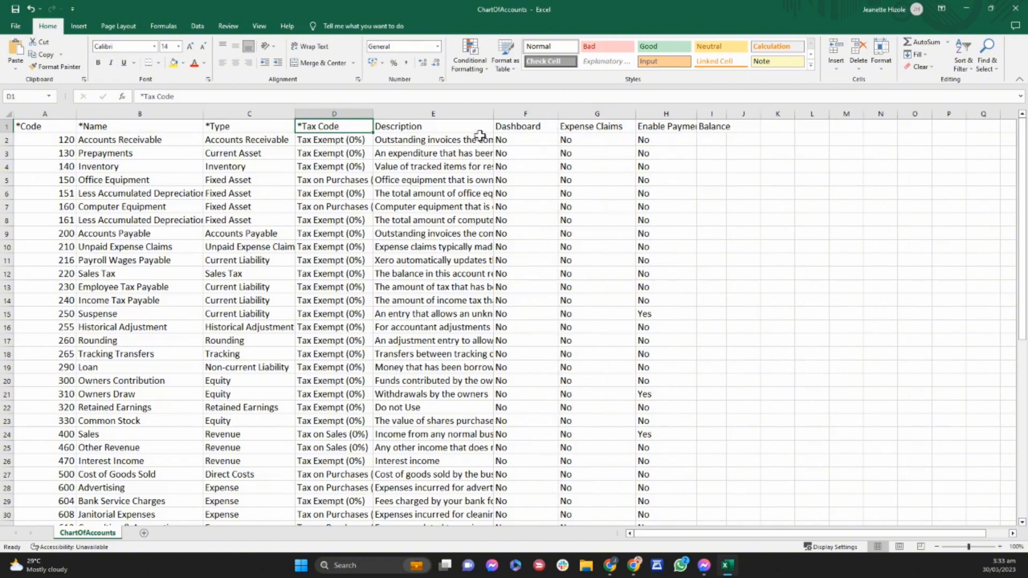
Examine the Code column, the first account's code and name, and the Type header.
click(52, 126)
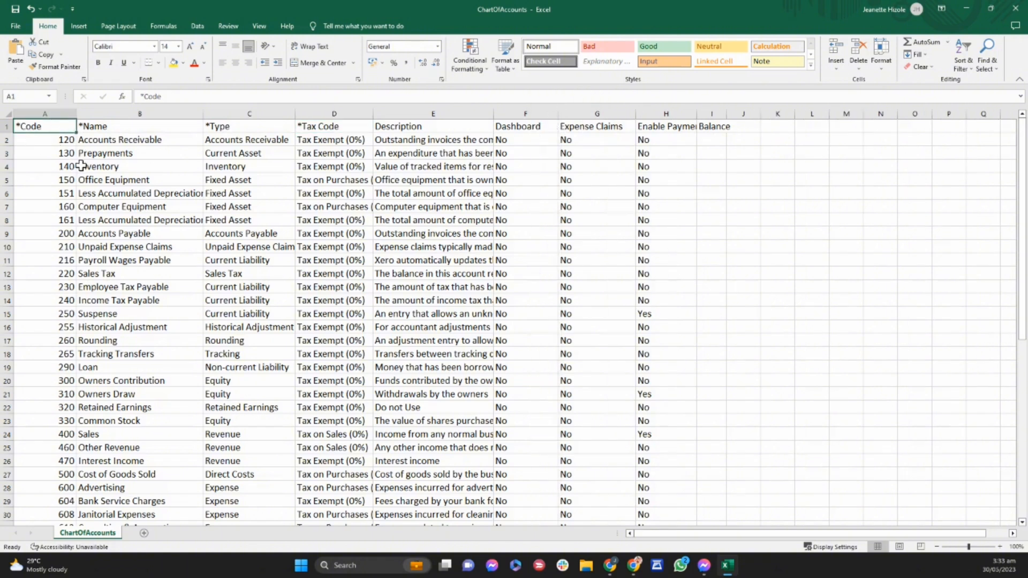
key(Down)
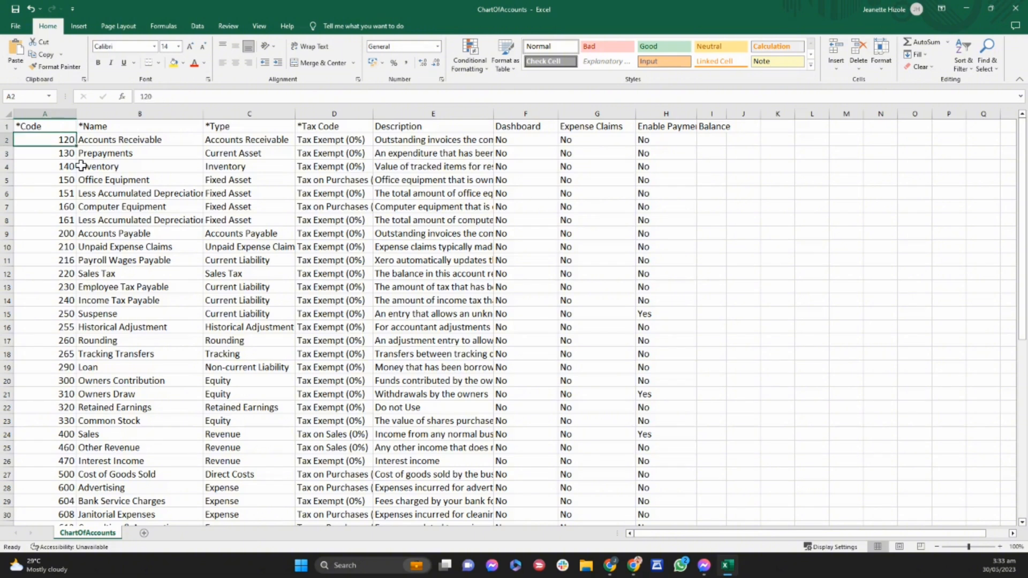
key(Right)
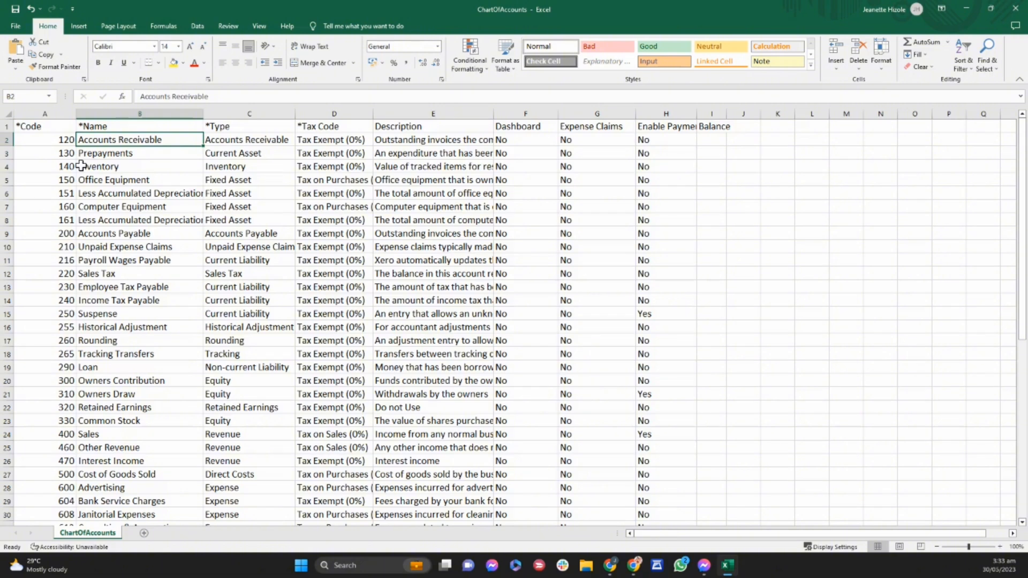
key(Right)
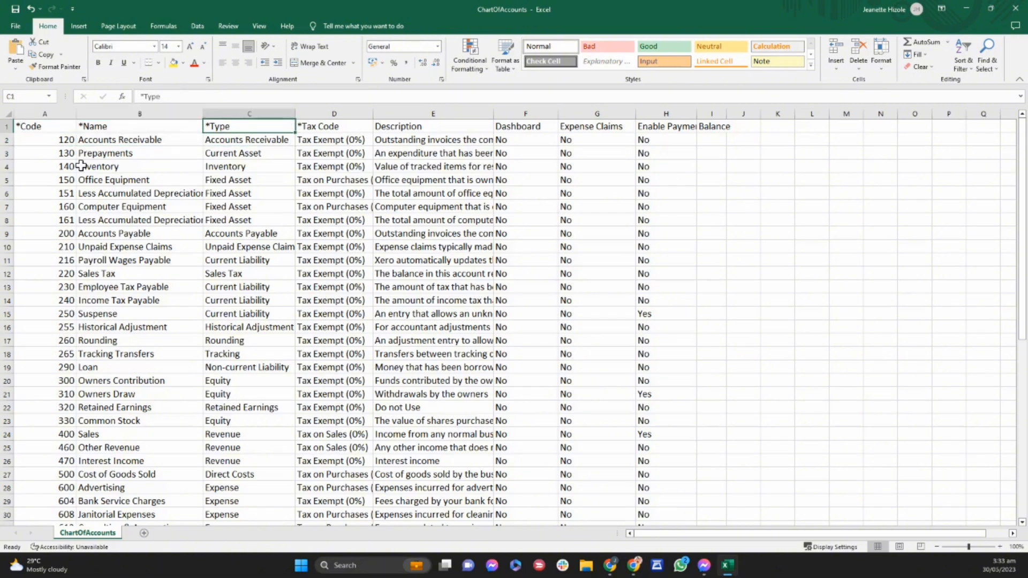
Select the whole chart of accounts sheet, turn on filtering and sort the rows by *Type from A to Z.
scroll(80, 166, down, 8)
key(ctrl+a)
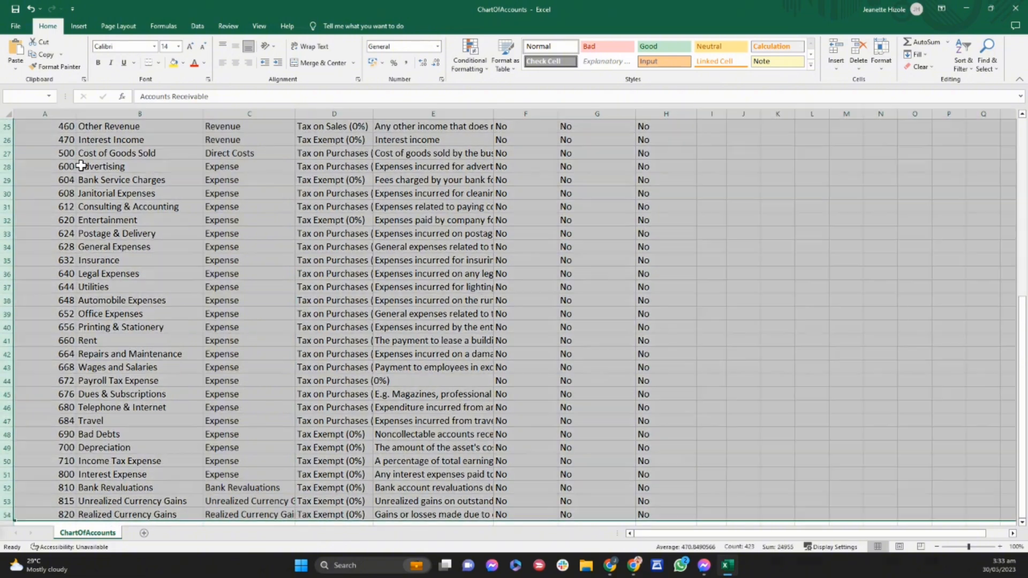
click(198, 26)
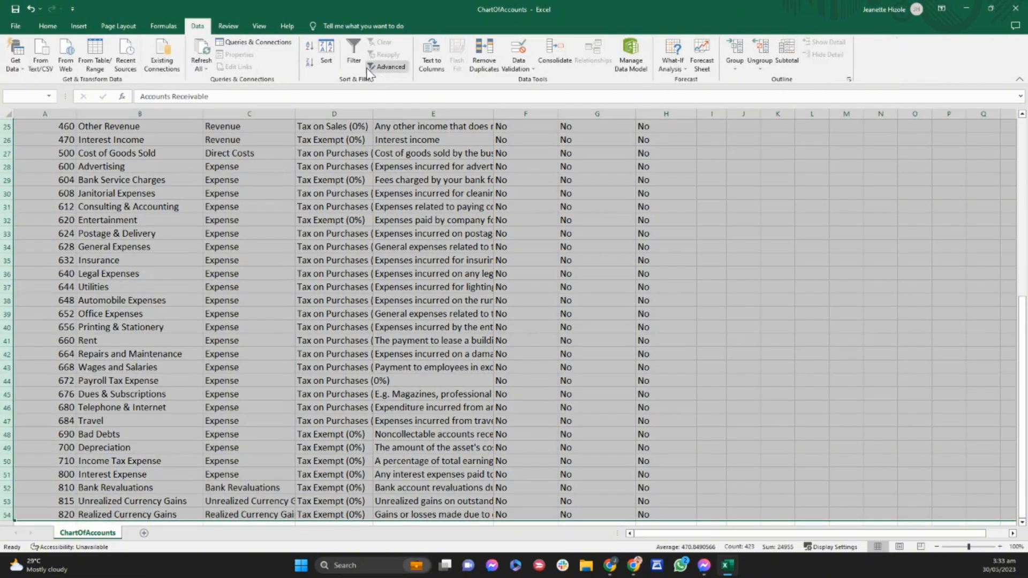
click(353, 53)
click(326, 60)
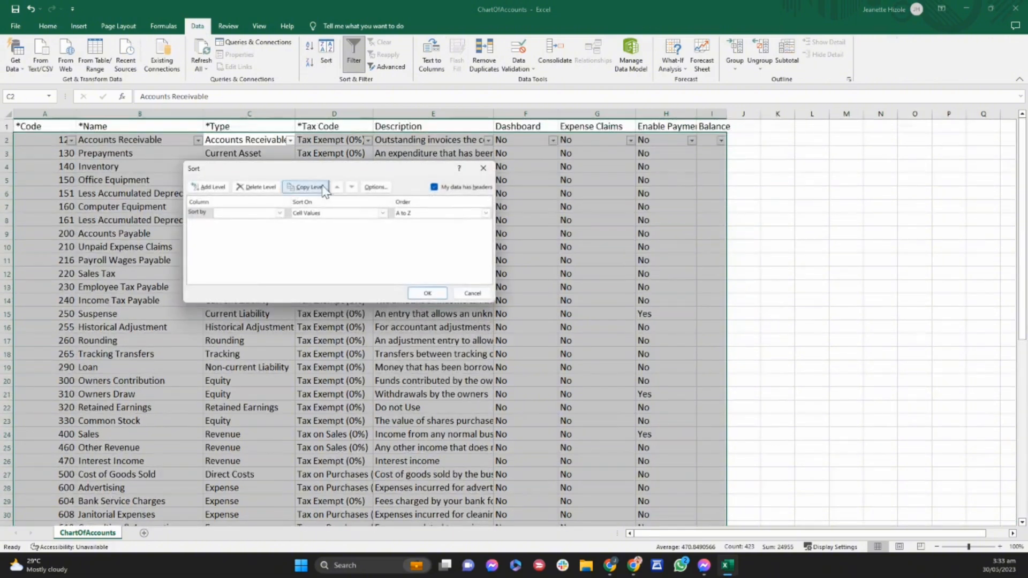
click(281, 213)
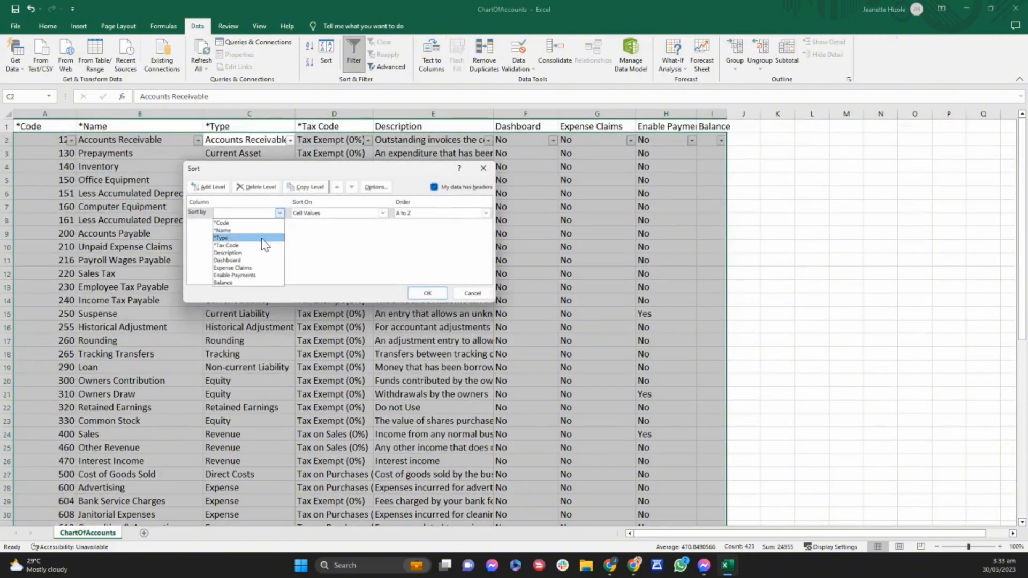
click(271, 235)
click(425, 293)
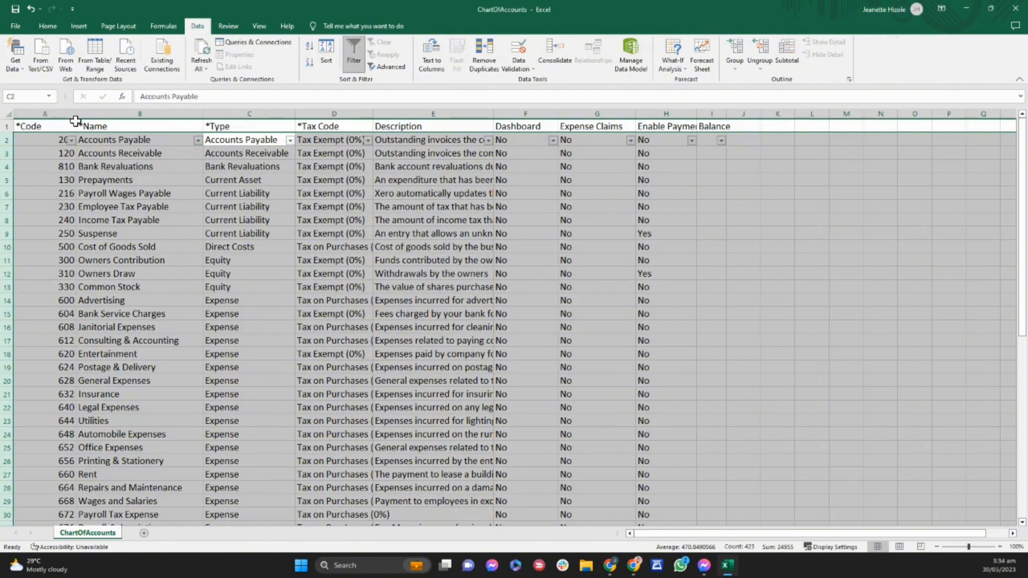
Widen the Code column and check the codes of the Advertising and Payroll Wages Payable accounts.
drag(75, 114, 94, 113)
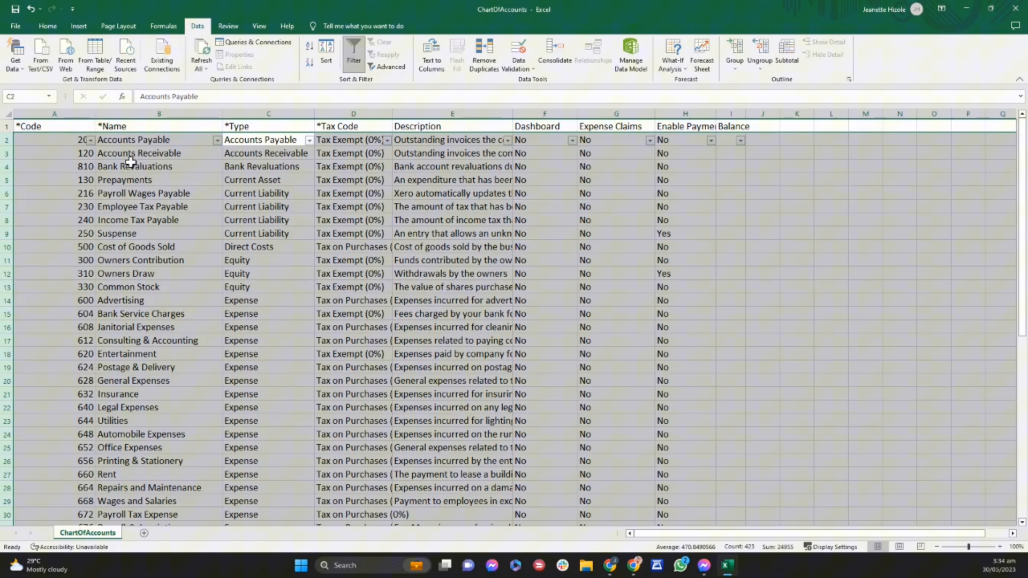
click(90, 301)
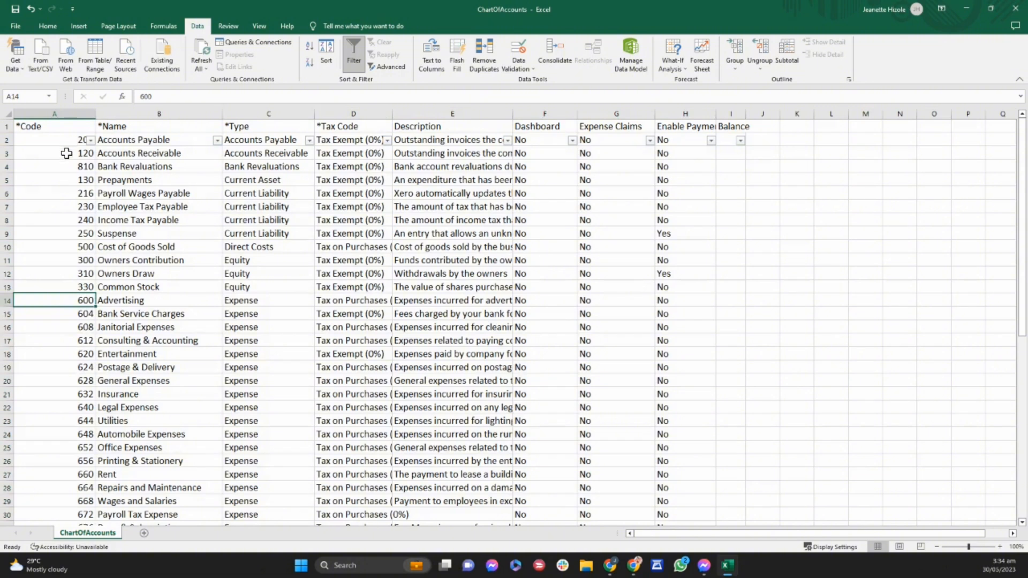
click(70, 193)
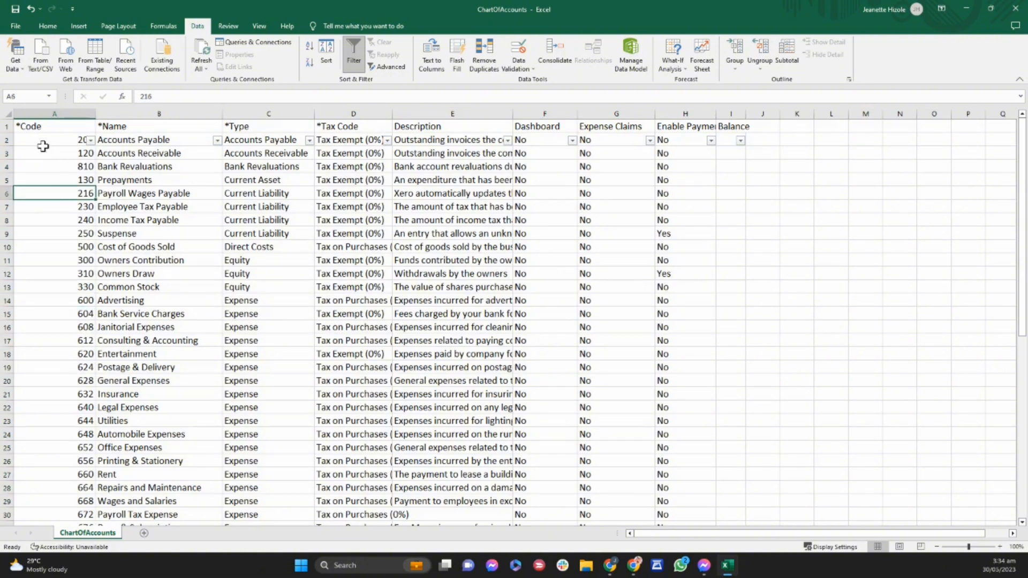
Move the Accounts Payable row directly above the Payroll Wages Payable row, and narrow the Code column.
click(5, 140)
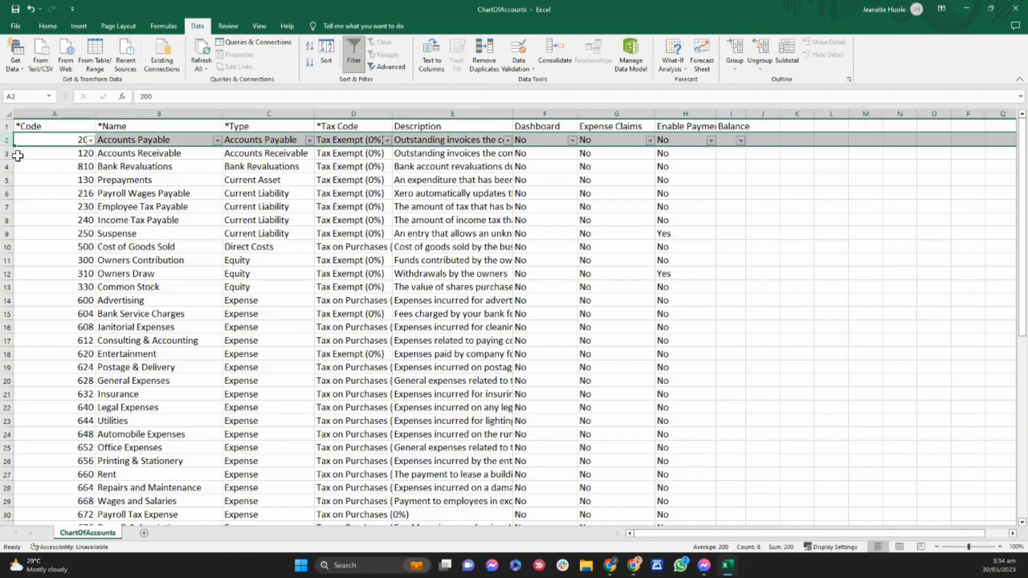
key(ctrl+c)
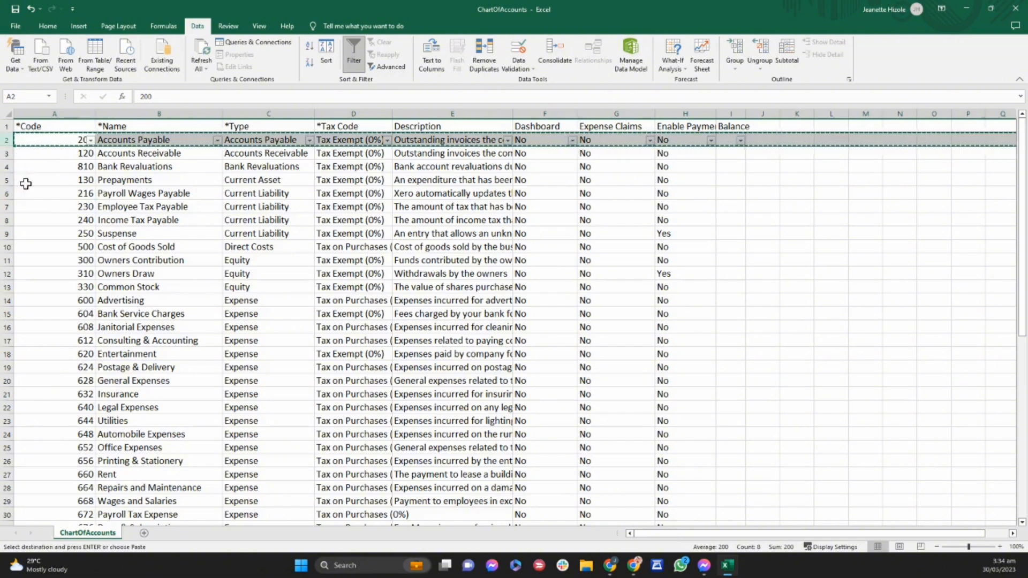
click(3, 194)
right_click(3, 193)
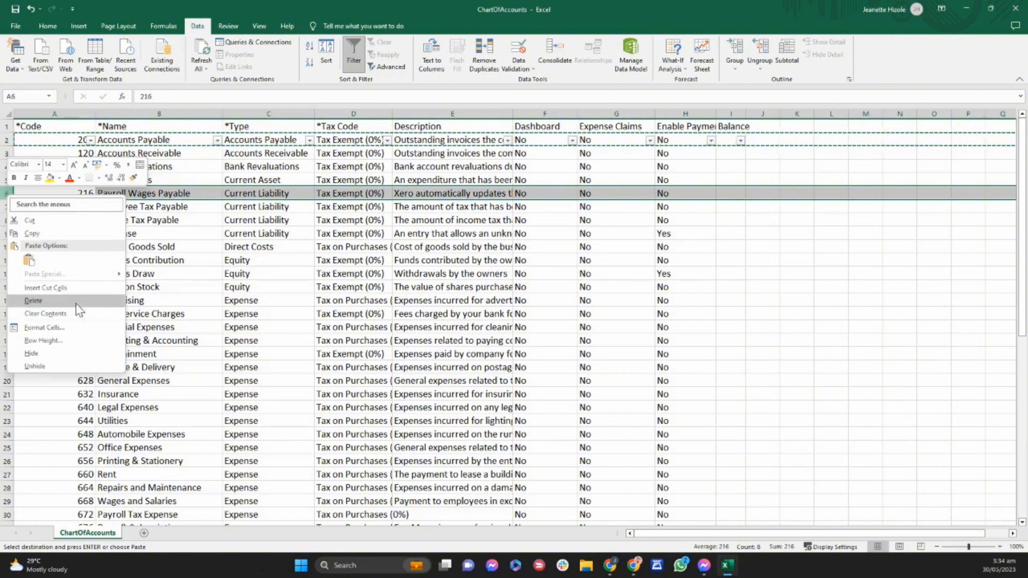
click(43, 303)
click(50, 247)
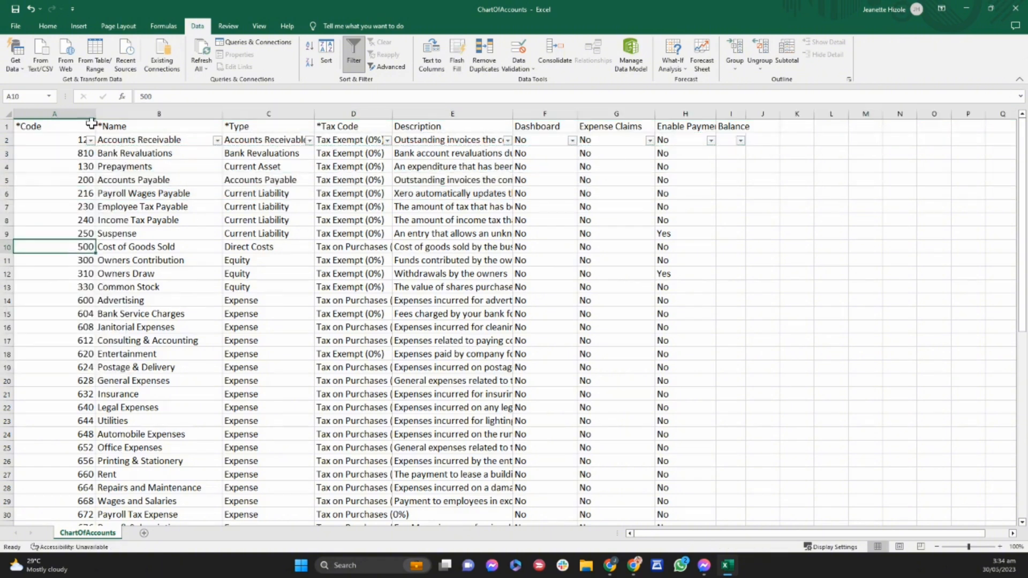
drag(96, 113, 77, 112)
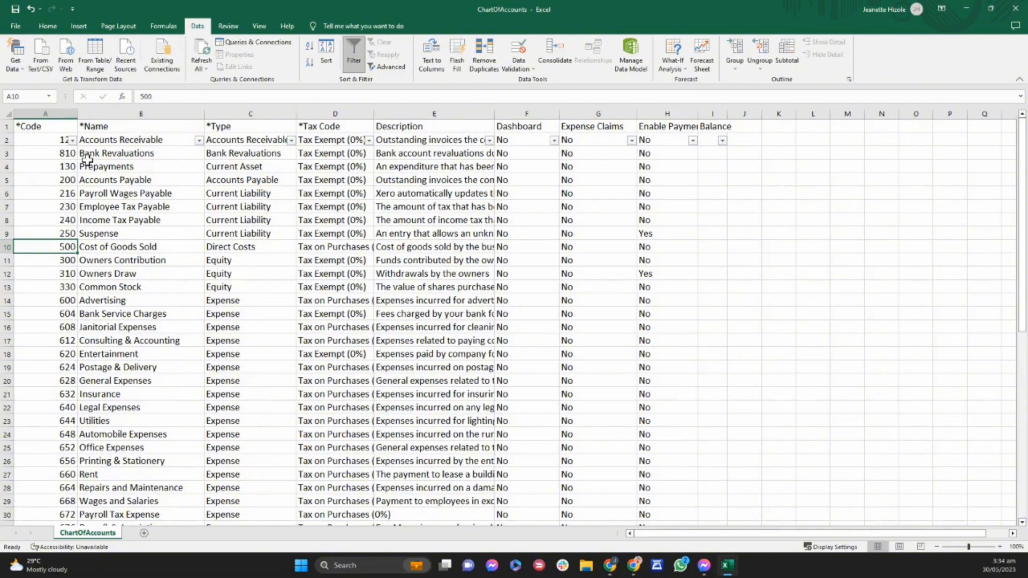
Review how the account codes are grouped by type, checking the Expense, Fixed Asset and Revenue code ranges.
scroll(111, 264, down, 3)
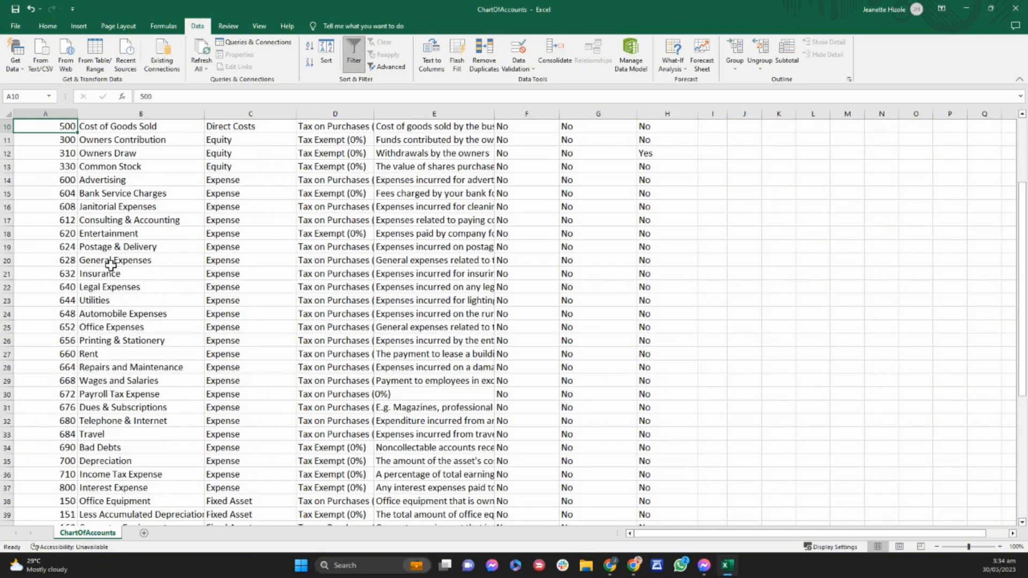
scroll(110, 264, up, 1)
scroll(97, 276, down, 5)
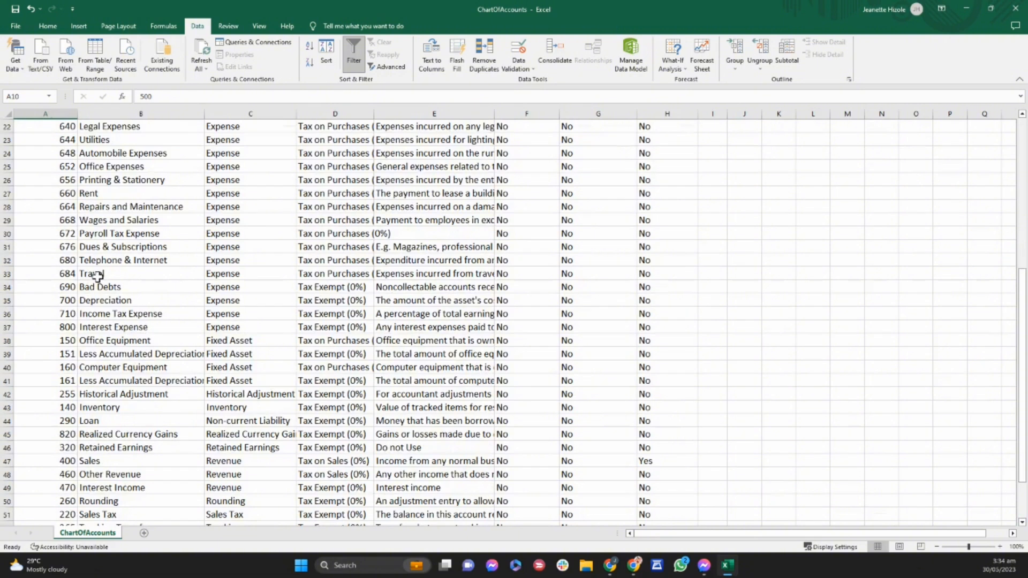
drag(48, 313, 48, 207)
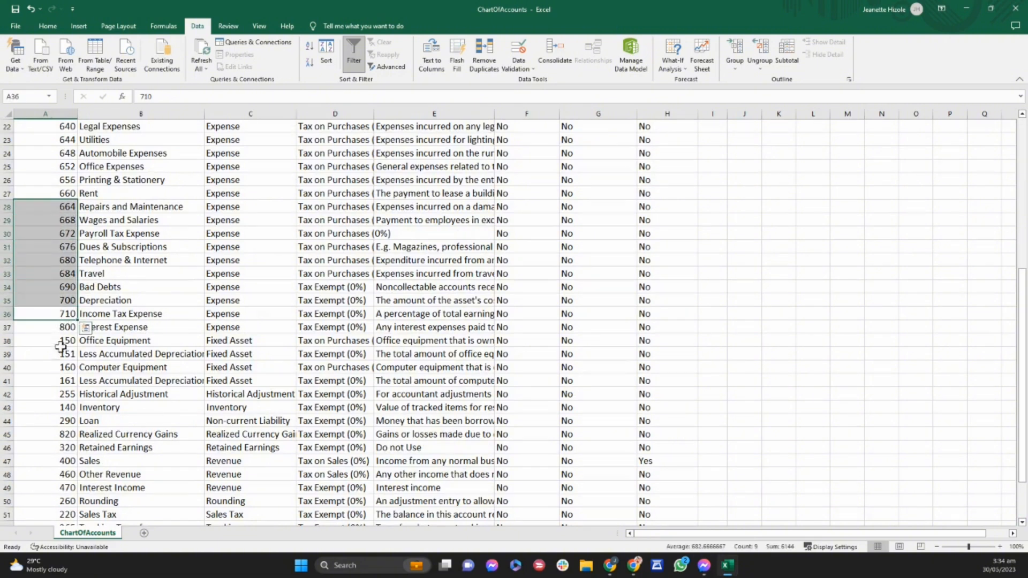
drag(61, 344, 68, 384)
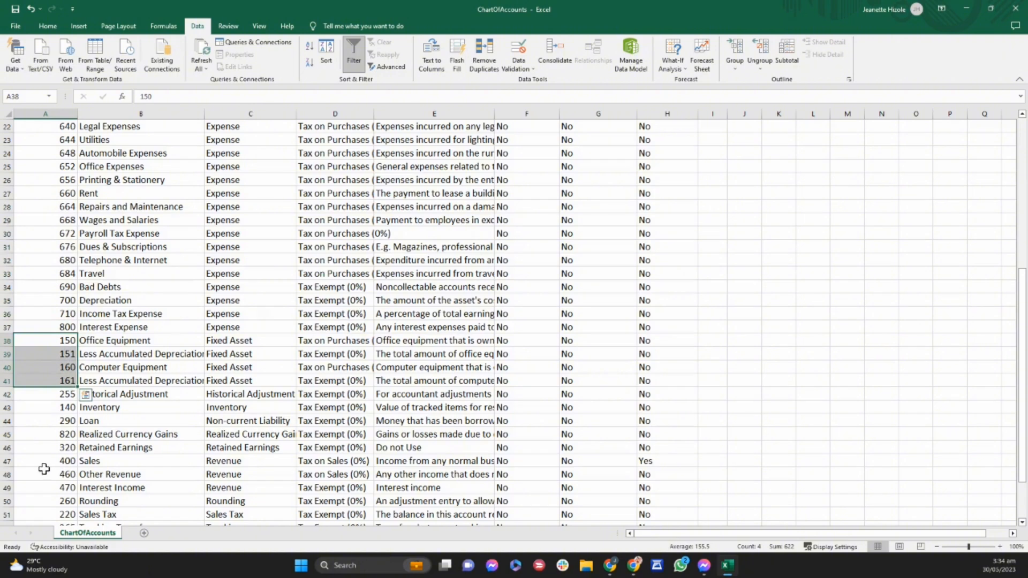
drag(64, 462, 63, 485)
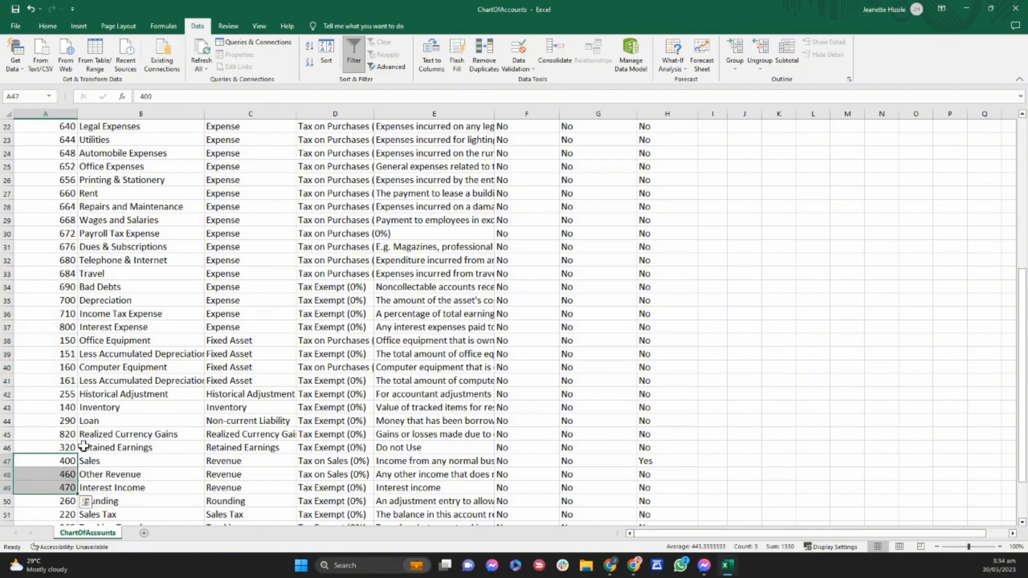
scroll(68, 452, down, 4)
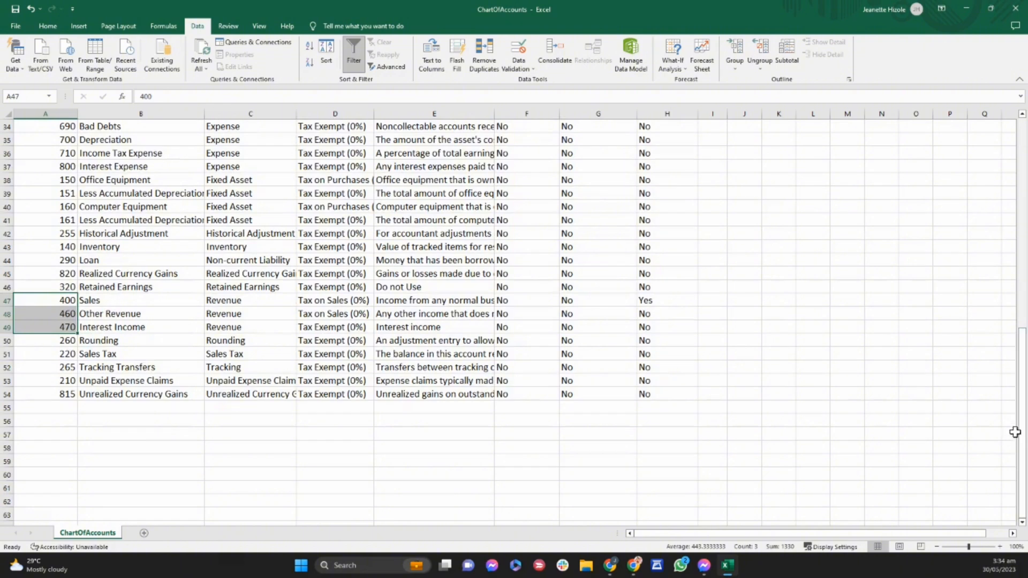
Return to the start of the list and select the Code, Name, Type and Tax Code headers to review them.
drag(1023, 435, 1026, 156)
click(340, 154)
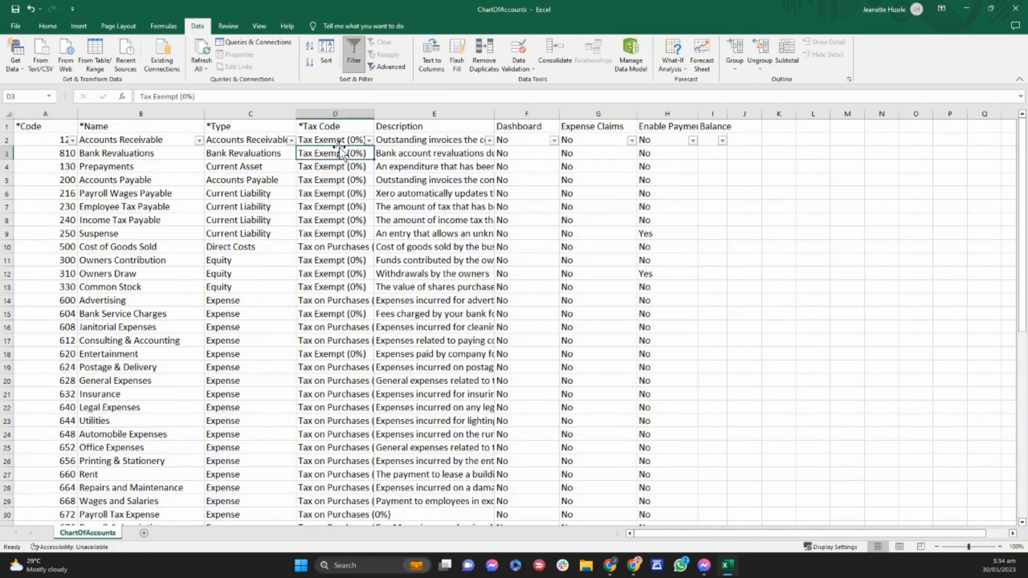
click(48, 129)
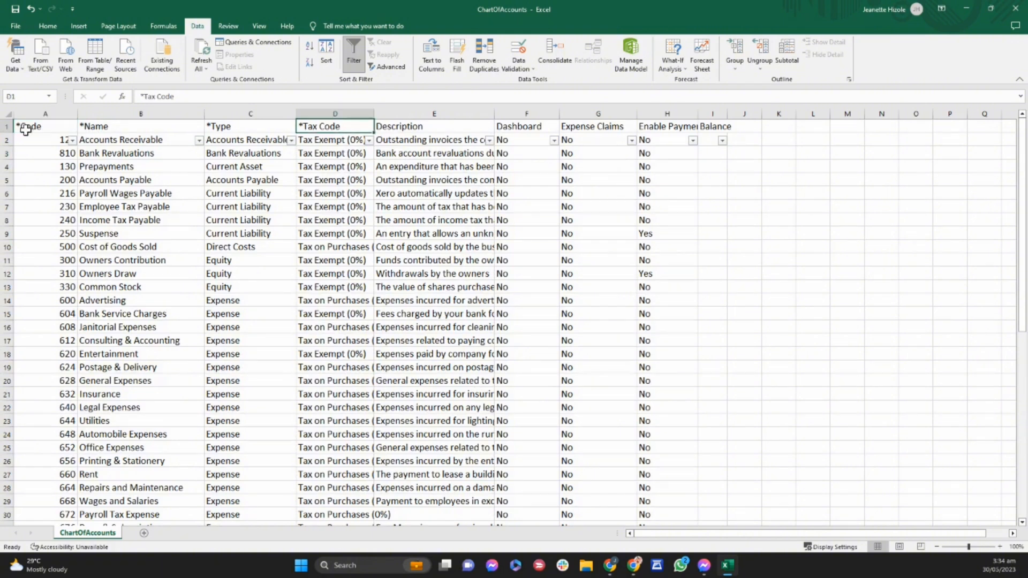
drag(25, 129, 310, 129)
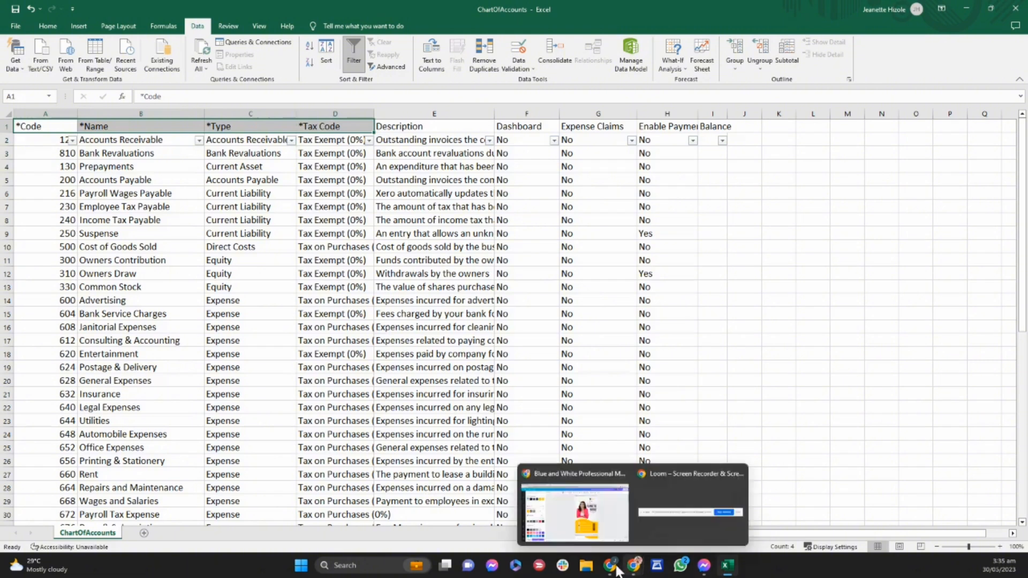
Open the Sample COA 2023 workbook from the Downloads folder and widen its Description column.
click(586, 565)
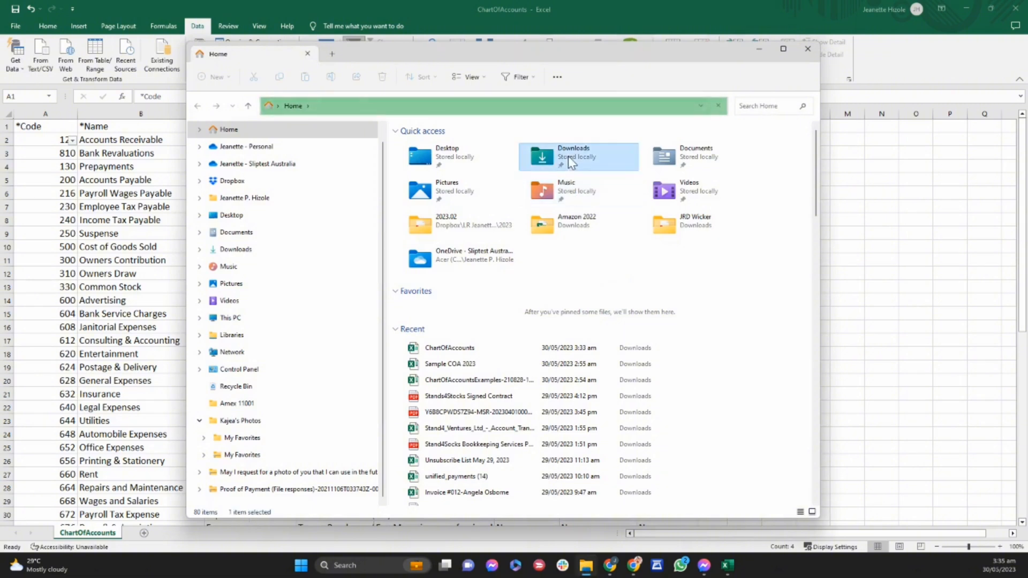
double_click(578, 155)
click(454, 177)
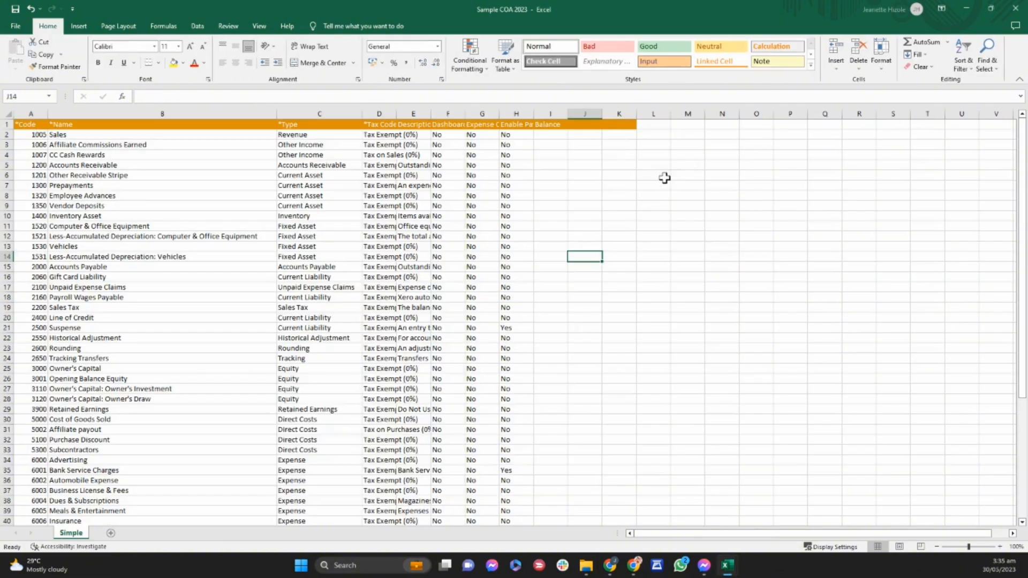
click(413, 195)
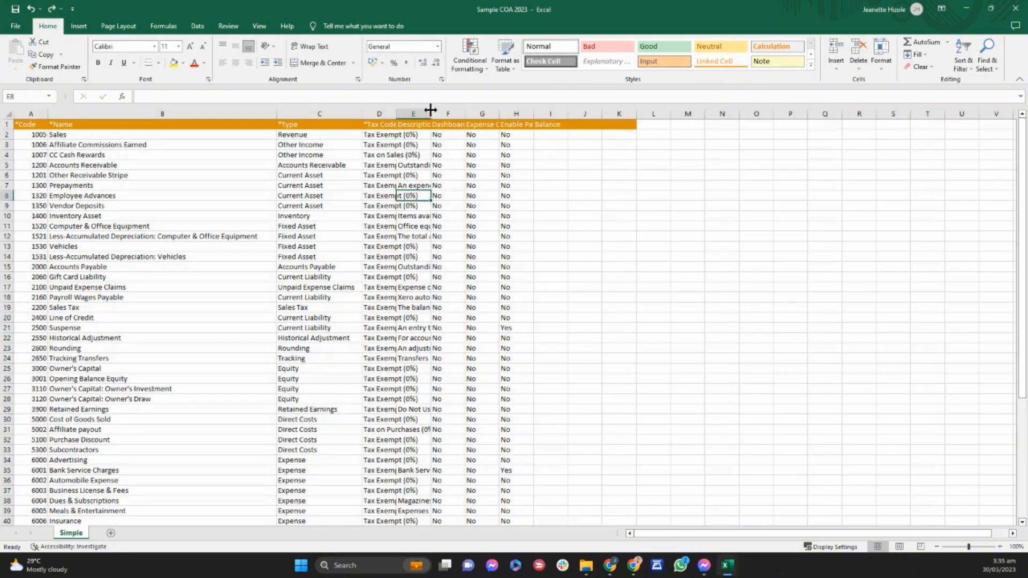
drag(430, 113, 605, 164)
Compare the first account row of Sample COA 2023 with ChartOfAccounts, going from Code across to Description in the sample.
click(28, 132)
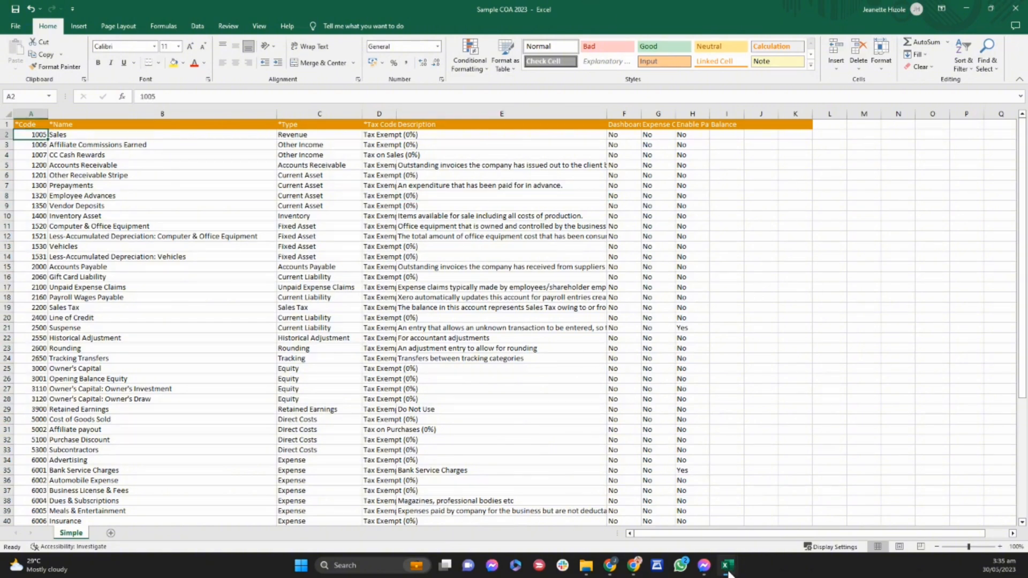
mouse_move(729, 574)
click(670, 509)
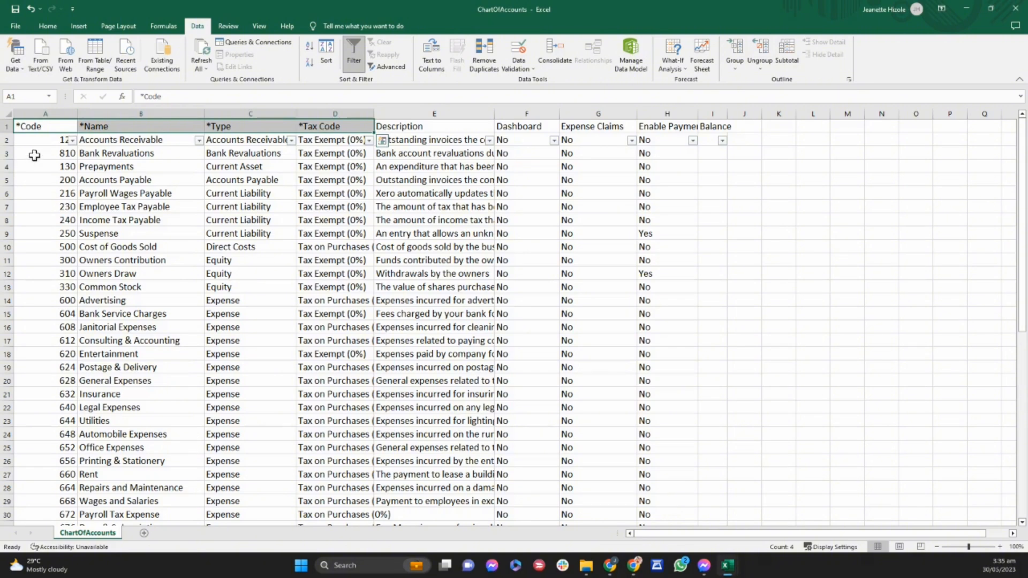
click(45, 141)
key(alt+Tab)
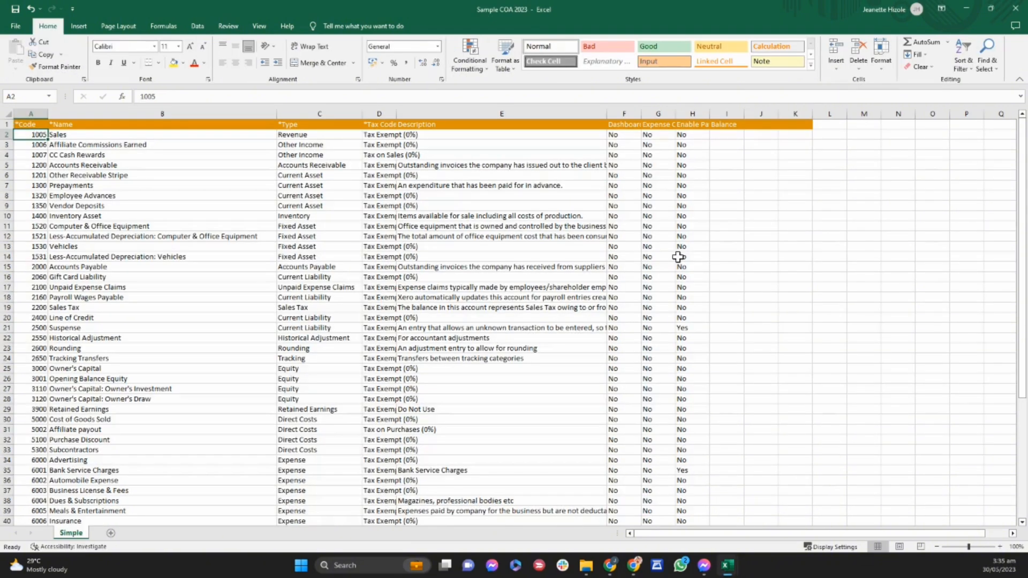
key(Right)
key(Right)
key(Right)
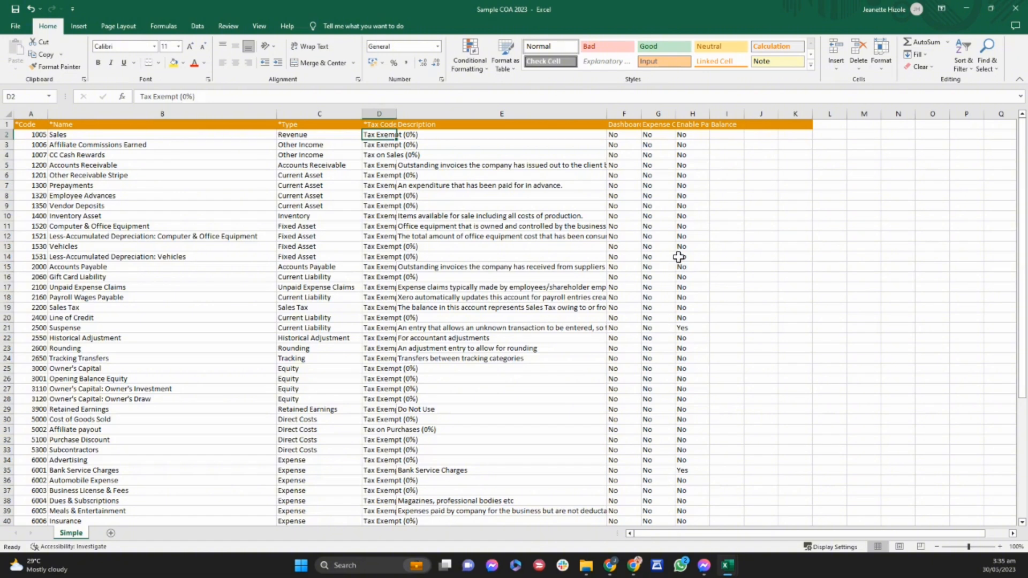
key(Right)
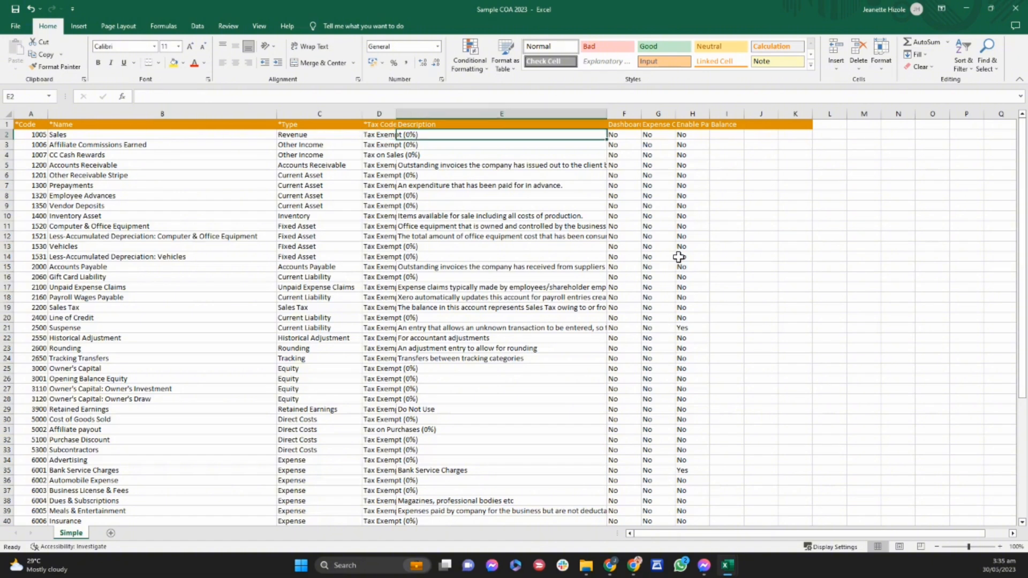
Switch back to the ChartOfAccounts workbook and examine the Dashboard column and its first account's setting.
key(alt+Tab)
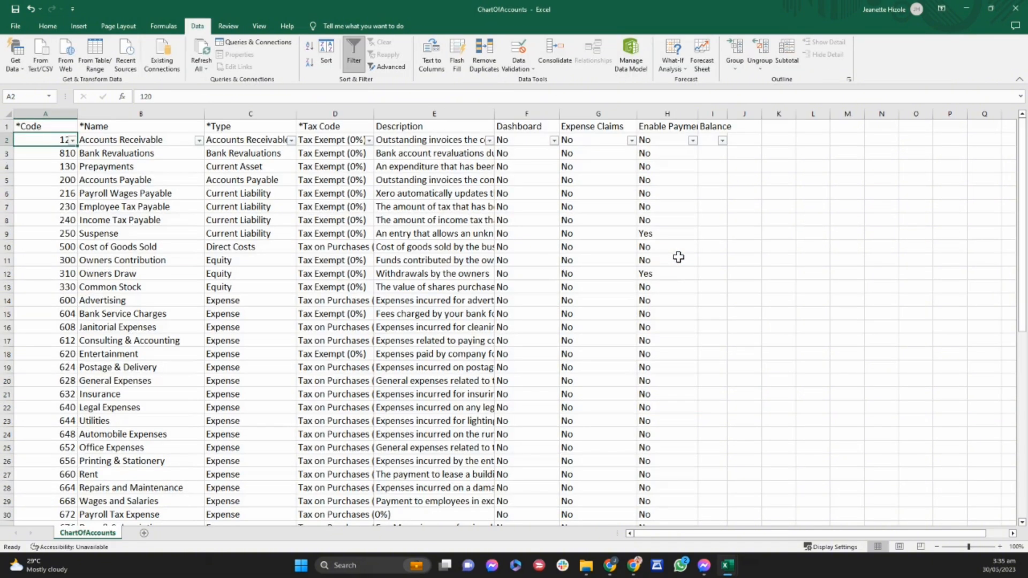
click(533, 110)
click(527, 139)
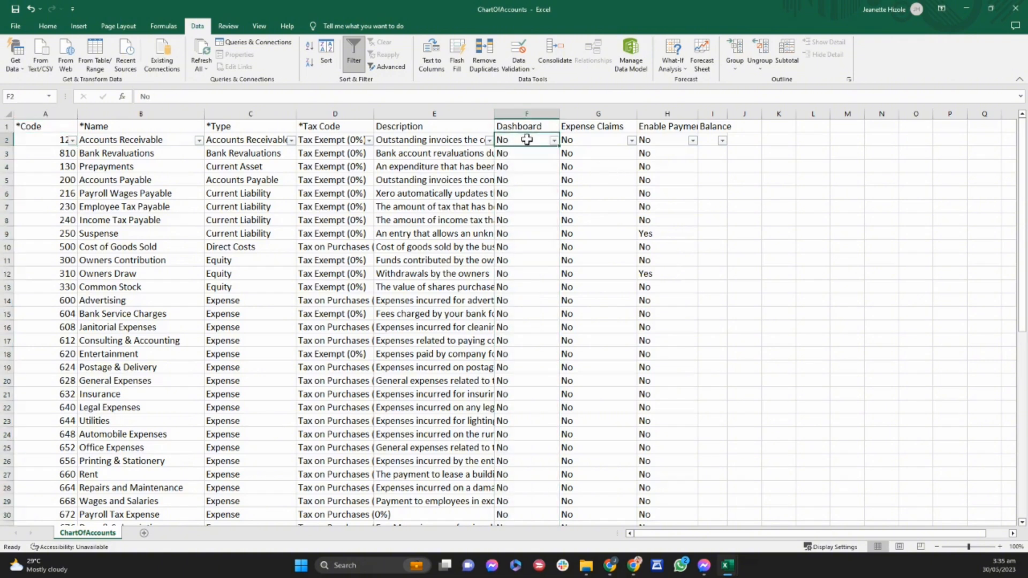
Switch to Xero's chart of accounts import page in Chrome and open the Dashboard in a new tab.
mouse_move(634, 571)
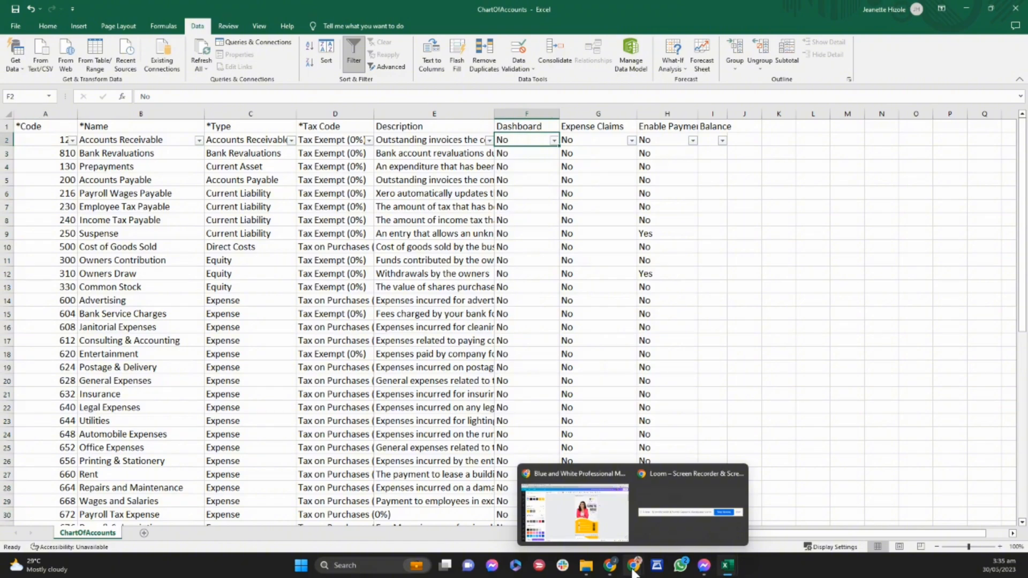
click(683, 522)
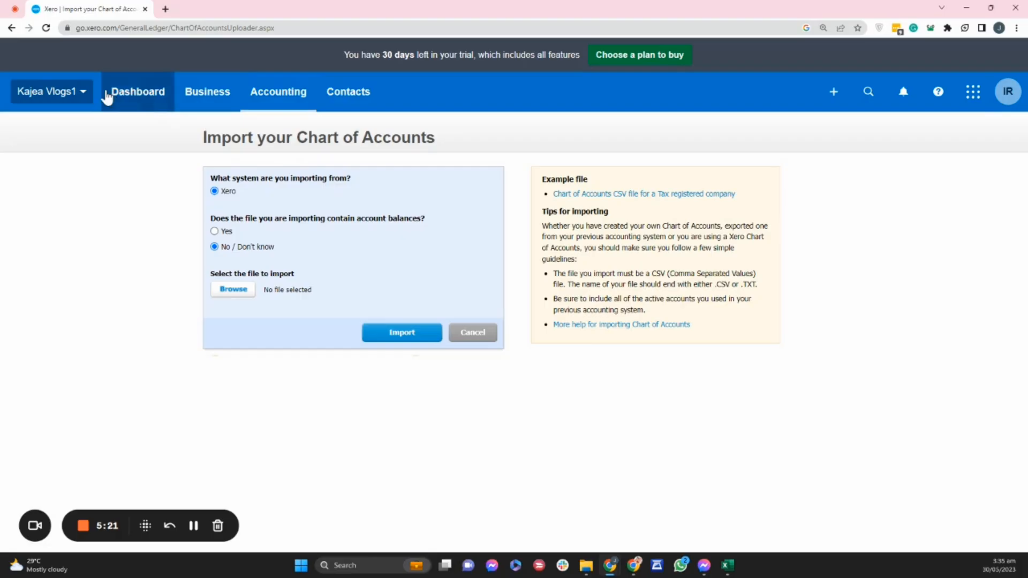
right_click(107, 98)
click(128, 102)
click(193, 8)
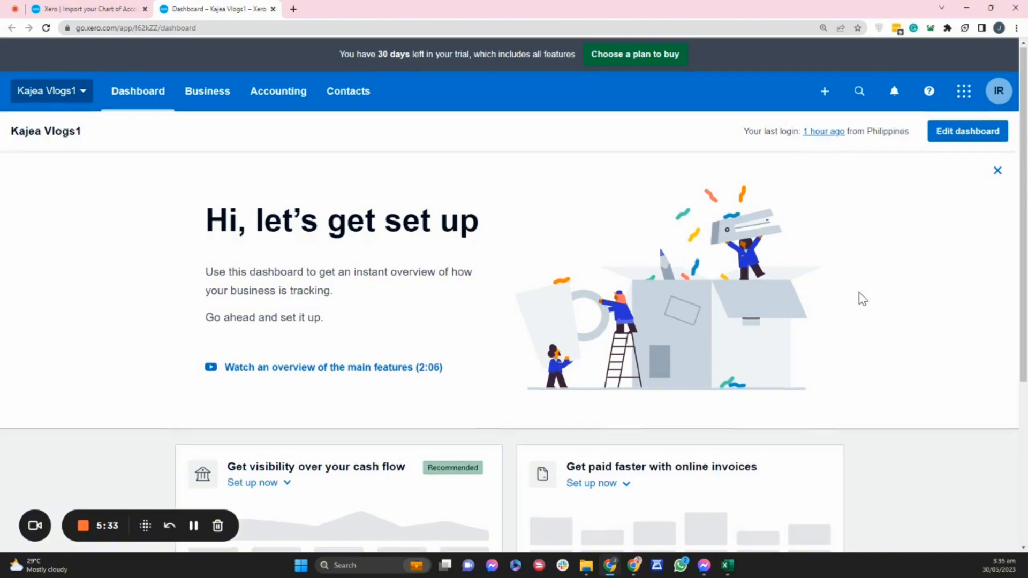
Look over Xero's Dashboard page, switch back to the ChartOfAccounts workbook and close the Downloads folder window.
scroll(862, 299, down, 5)
scroll(863, 303, up, 2)
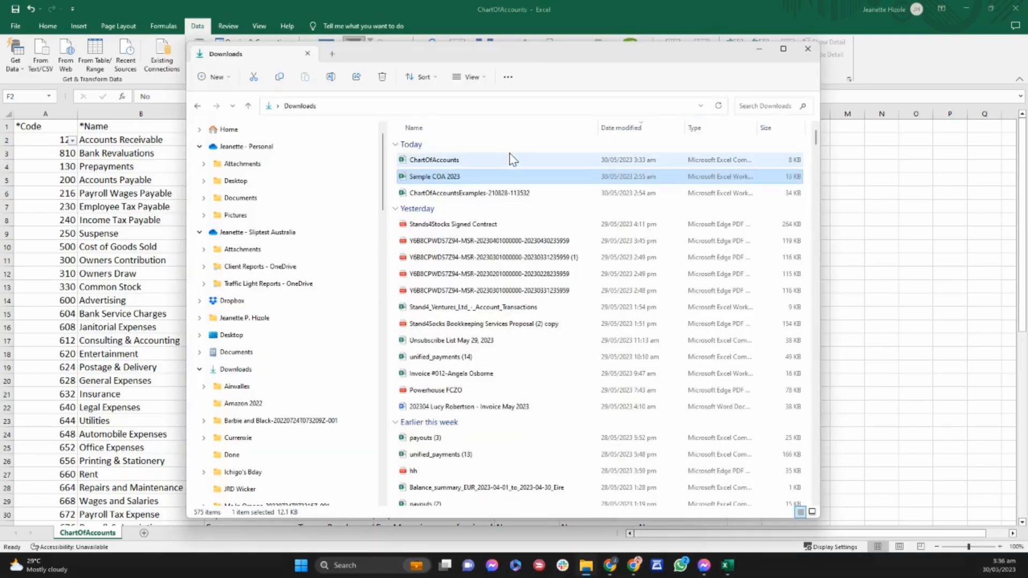
click(808, 50)
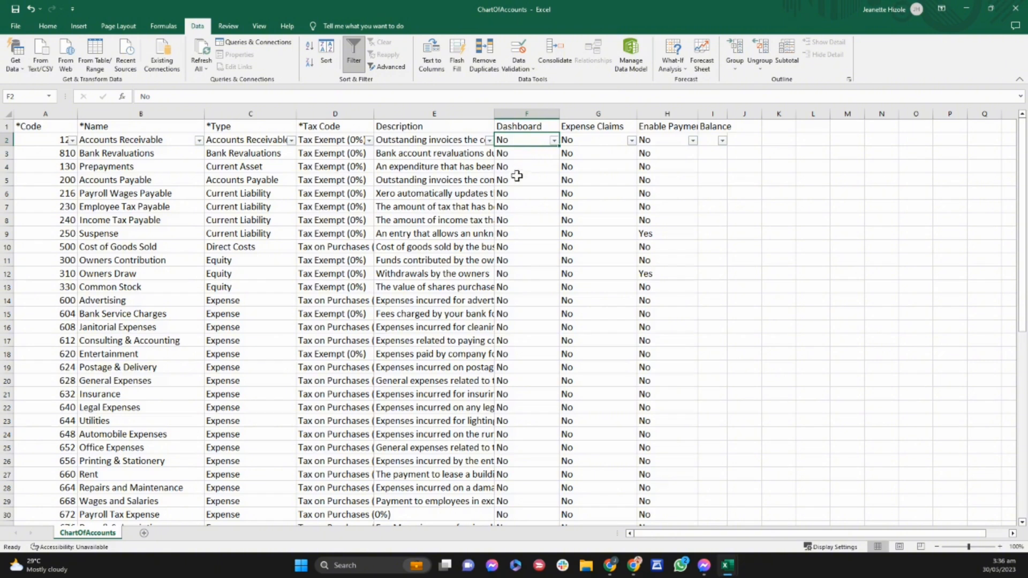
Examine the Dashboard and Expense Claims columns in ChartOfAccounts, including the first account's Dashboard setting.
click(526, 112)
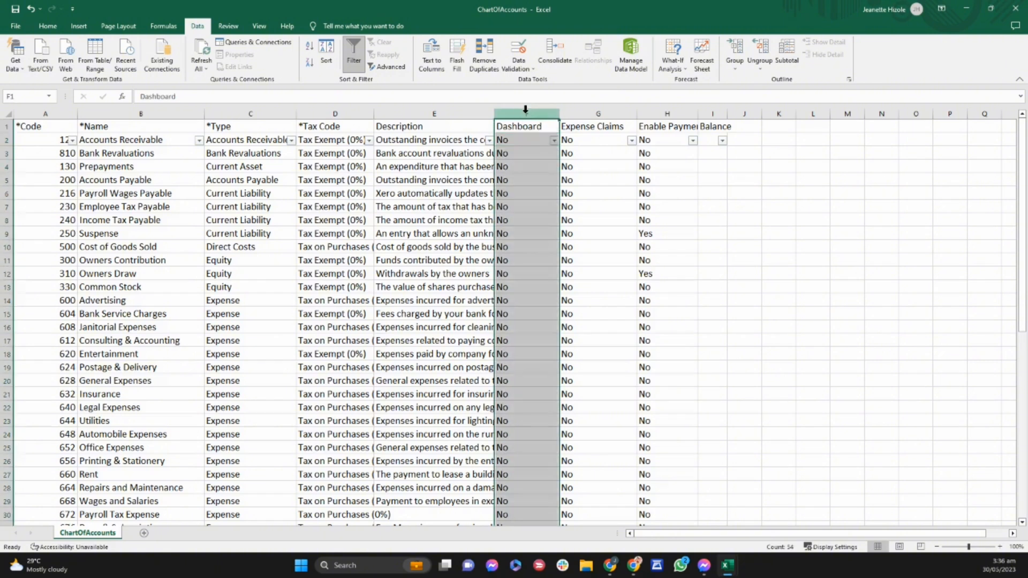
click(510, 140)
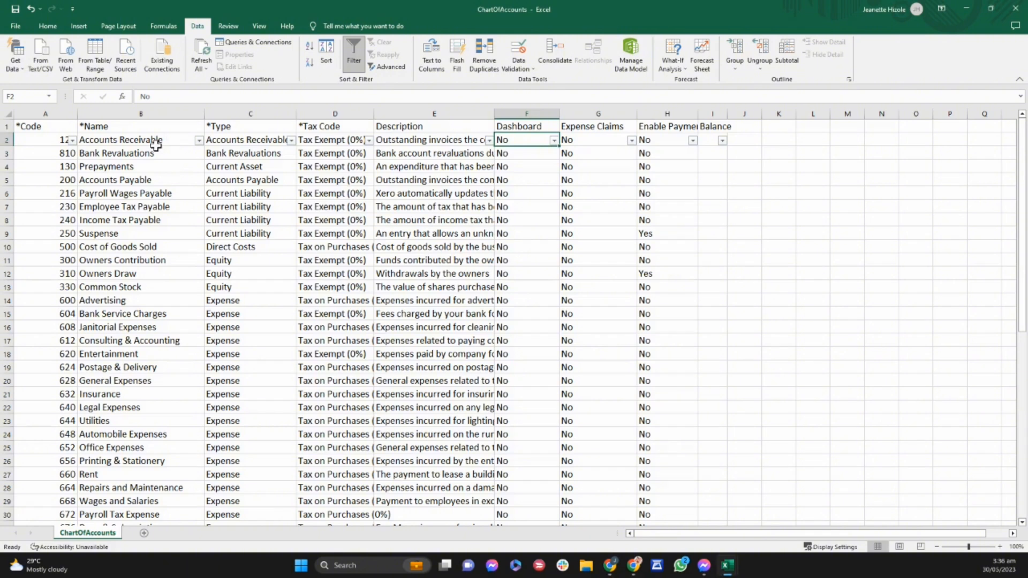
click(609, 112)
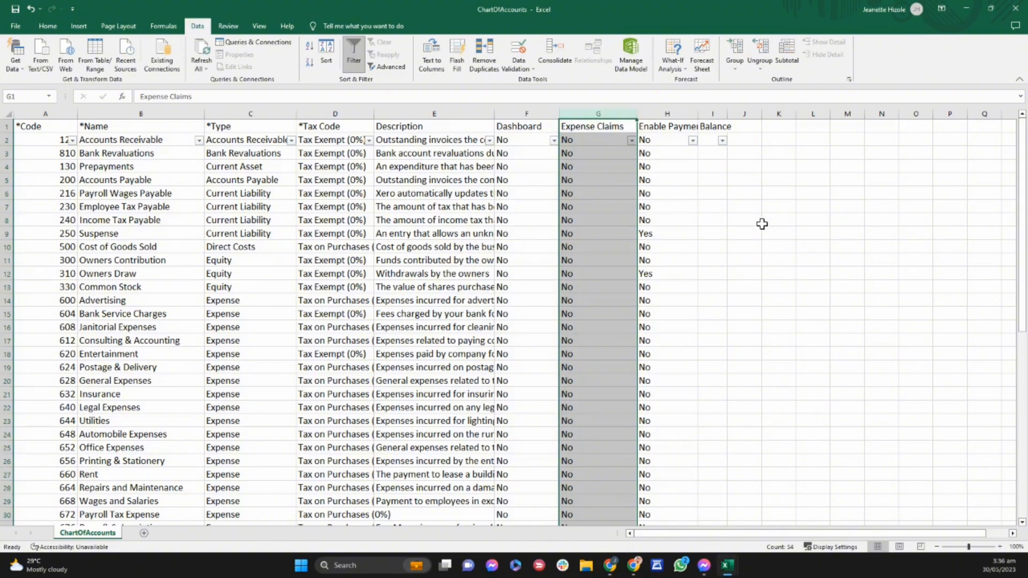
Widen the Enable Payments column in ChartOfAccounts to fit its header.
key(alt+Tab)
key(alt+Tab)
click(664, 126)
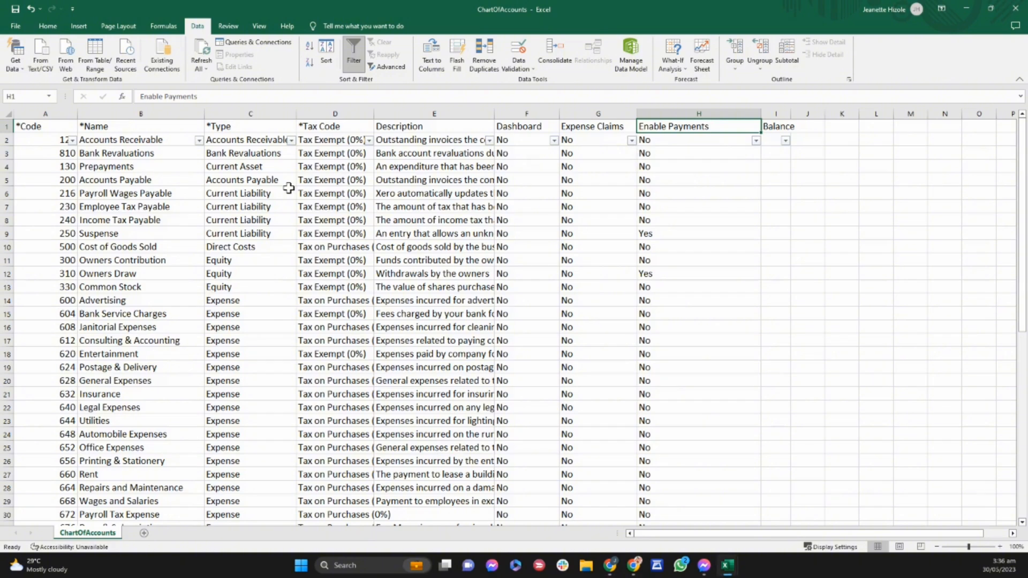
Examine the Owners Draw account row from its Type across to Enable Payments, with a brief check of Xero's Dashboard.
key(alt+Tab)
key(alt+Tab)
key(alt+Tab)
key(alt+Tab)
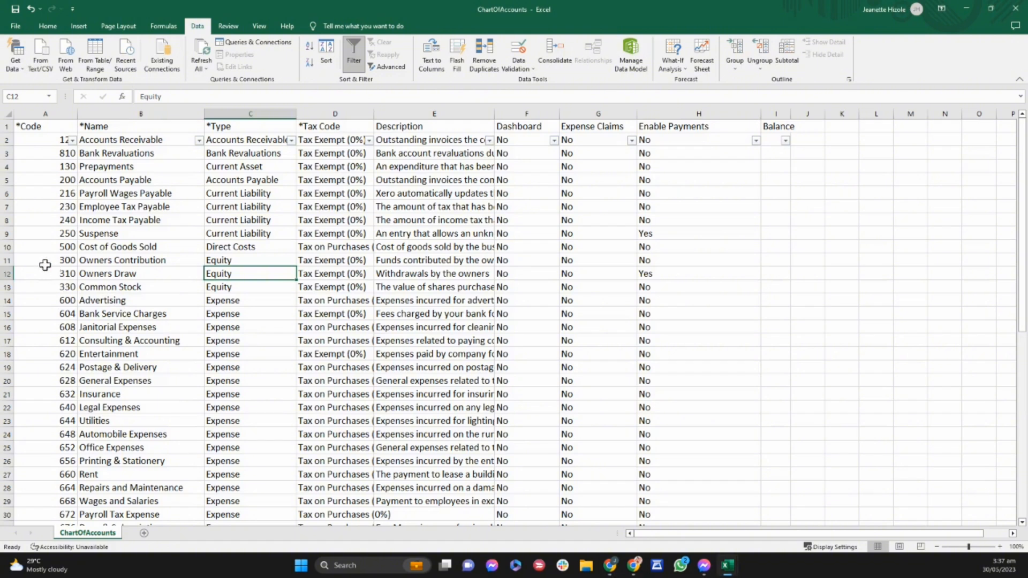
click(5, 274)
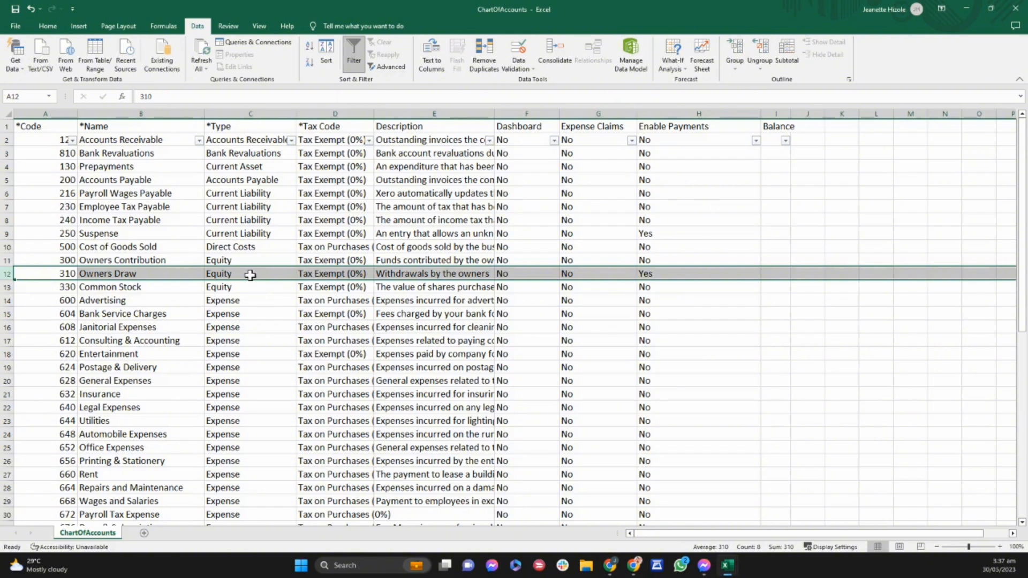
click(250, 275)
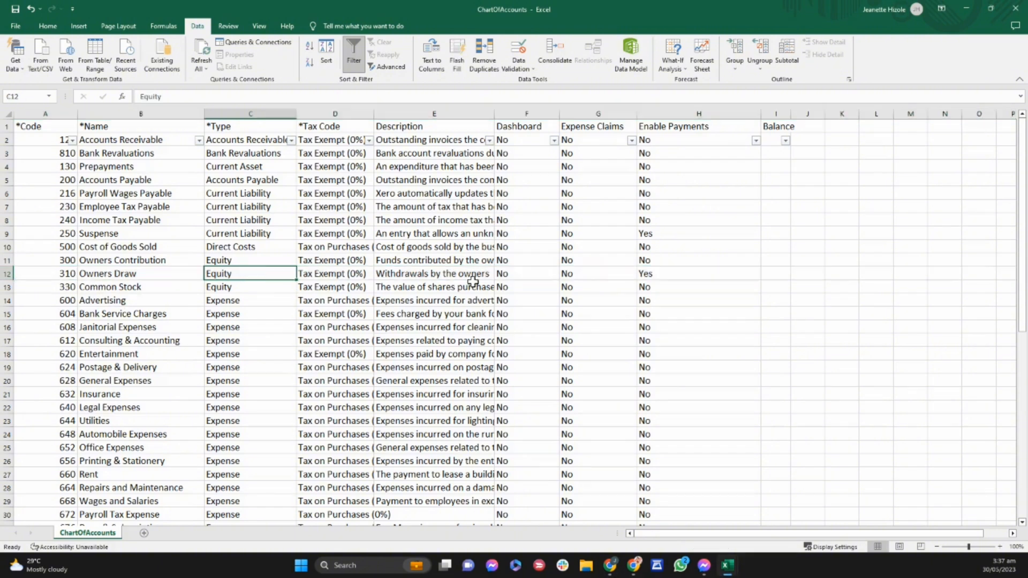
click(575, 274)
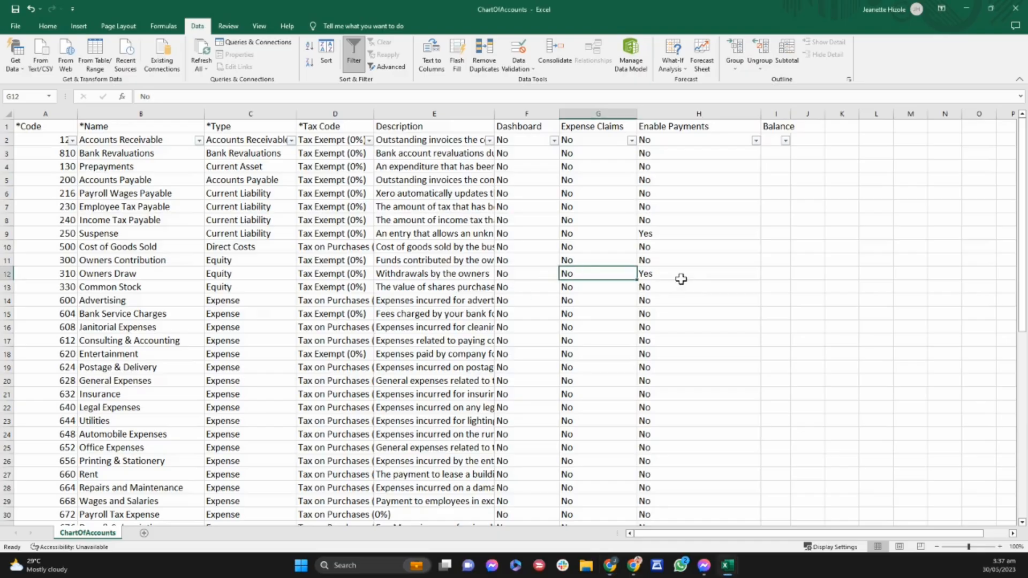
click(681, 279)
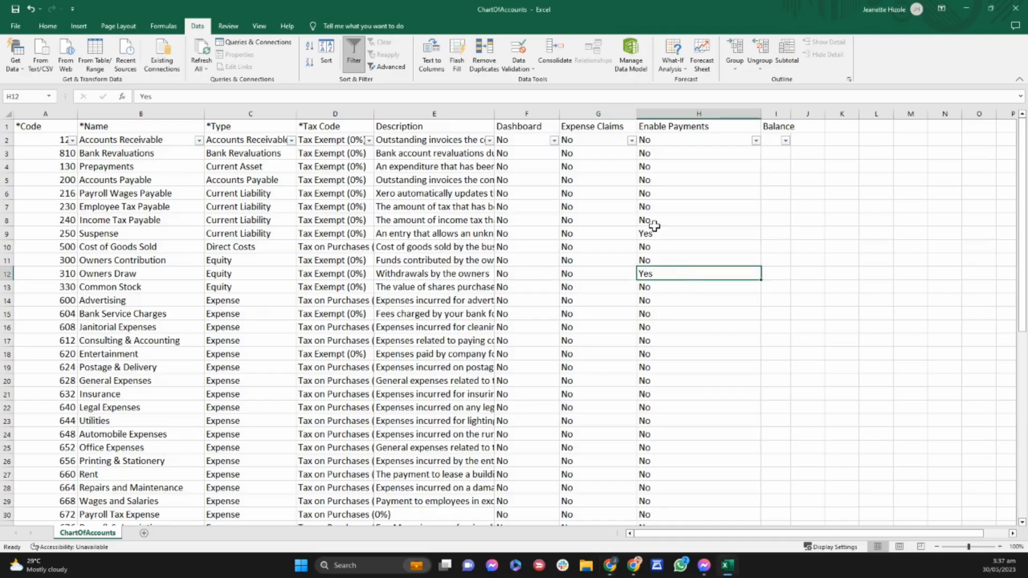
Compare the Enable Payments settings of the Suspense and Owners Draw accounts.
click(650, 233)
click(662, 283)
click(674, 230)
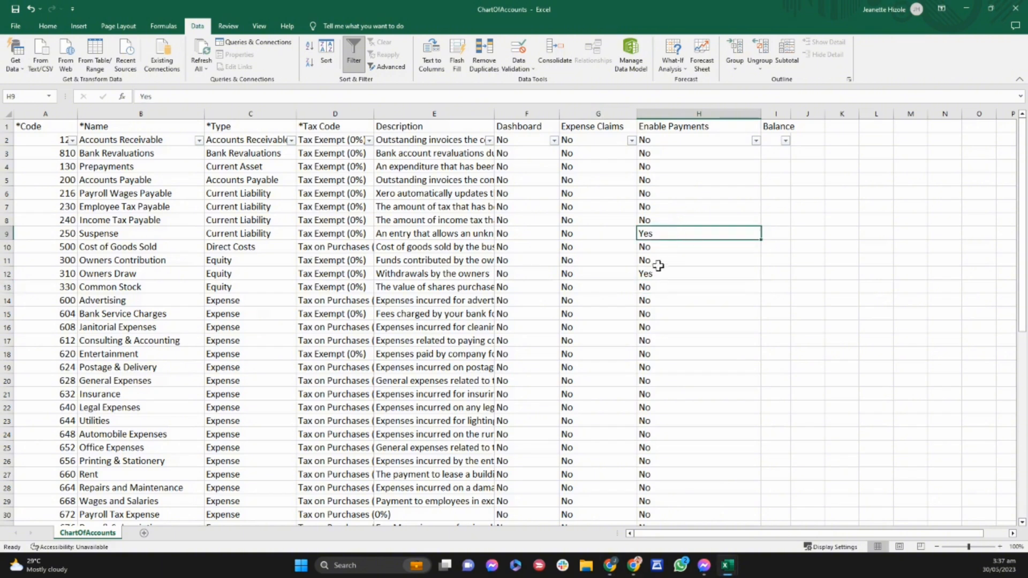
click(661, 271)
Copy the No setting from Accounts Receivable to all accounts below it in the Enable Payments column.
click(678, 155)
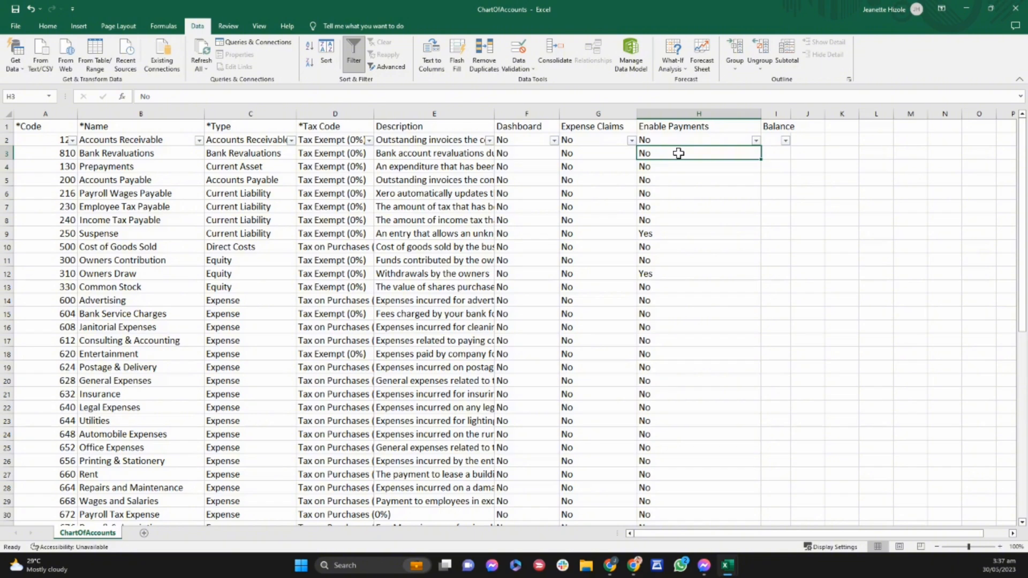
key(Up)
key(ctrl+c)
key(Down)
key(ctrl+shift+Down)
key(ctrl+v)
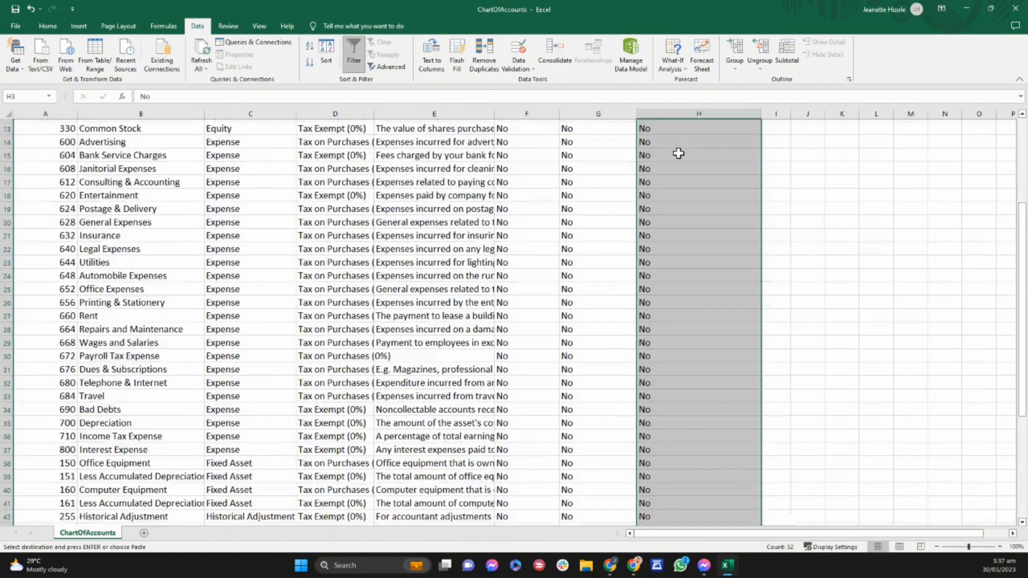
key(Up)
key(Left)
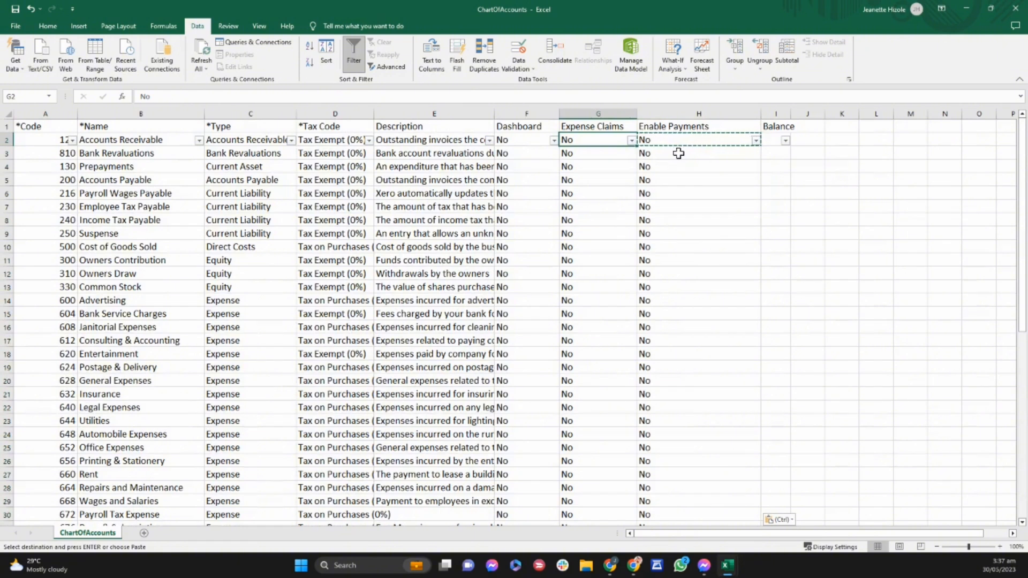
Review the optional Expense Claims, Enable Payments and Dashboard columns, ending at the Code header.
key(Up)
key(Right)
key(Left)
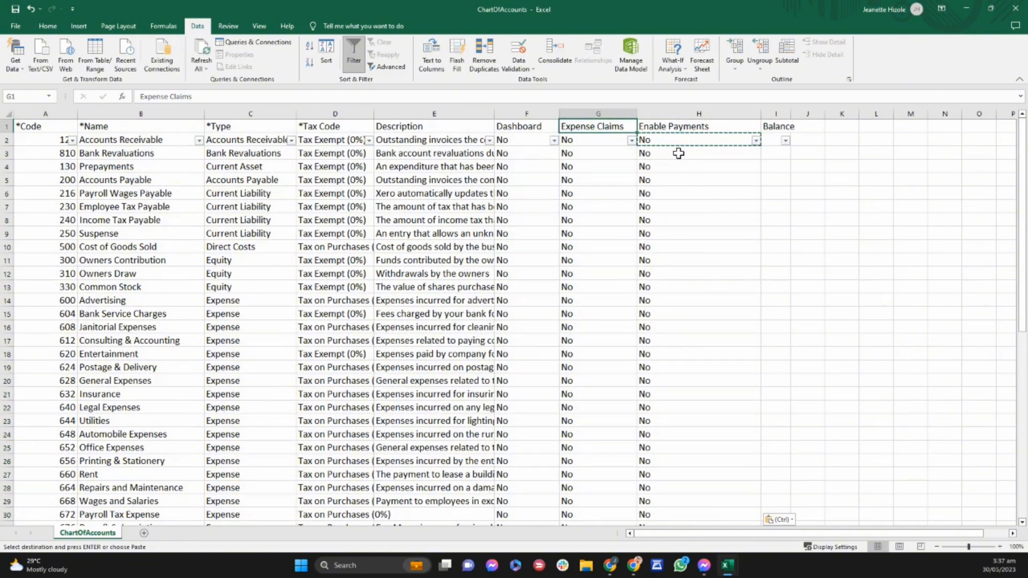
click(611, 107)
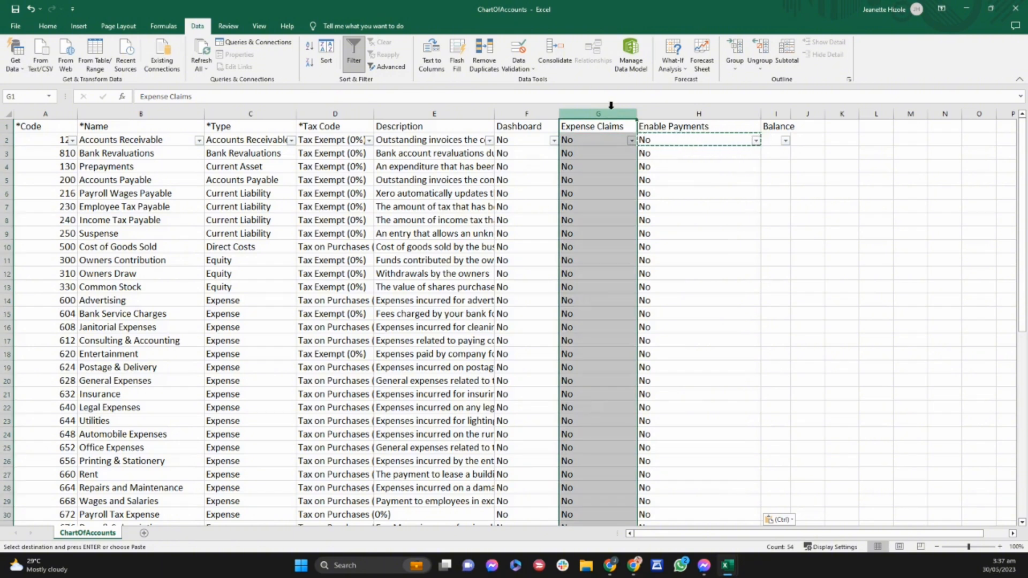
click(581, 128)
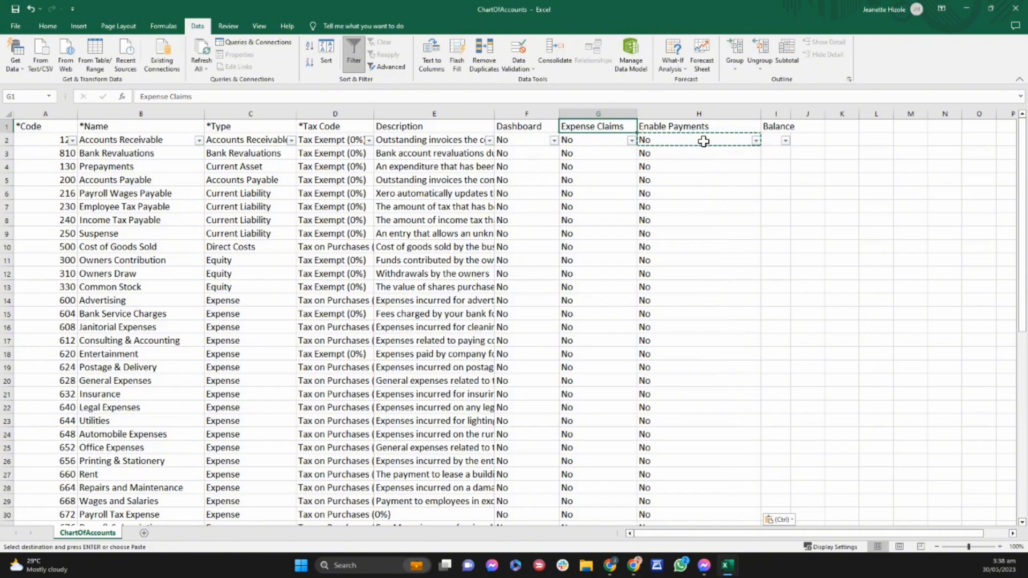
key(Down)
key(Left)
key(Left)
key(Left)
key(Left)
key(Left)
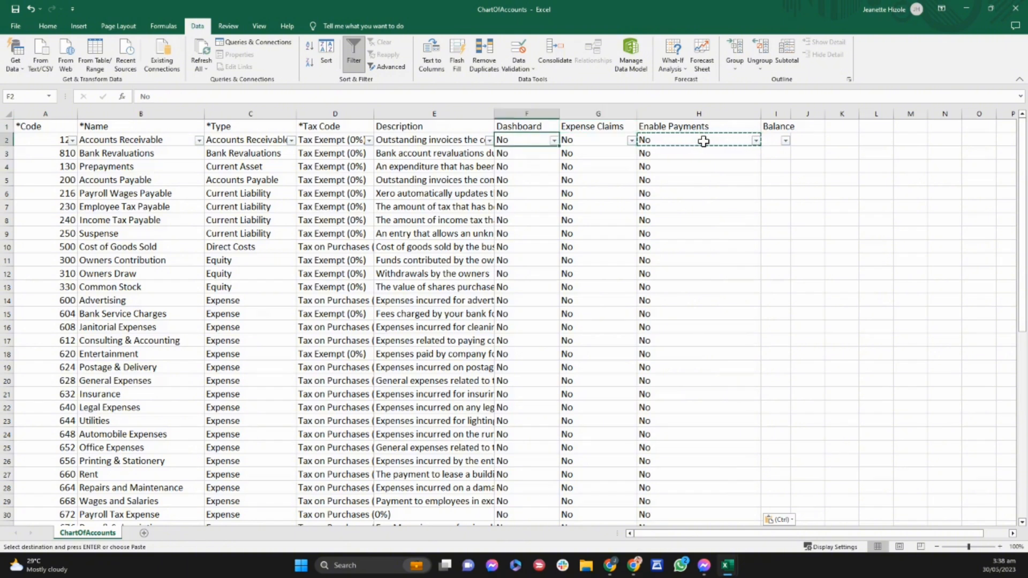
key(Up)
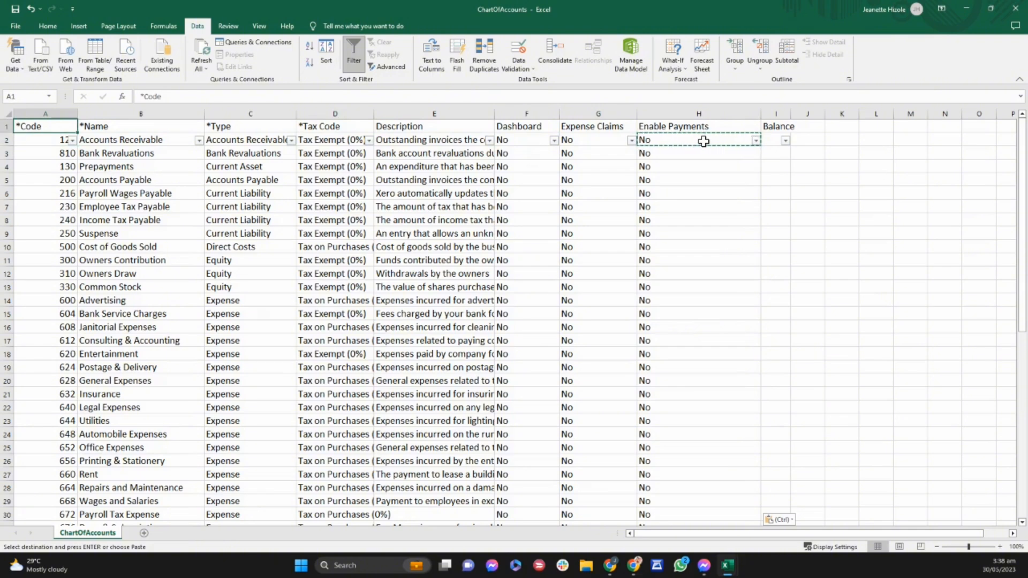
Switch to the Sample COA 2023 workbook, comparing it with ChartOfAccounts on the way, and select its first account name.
key(alt+Tab)
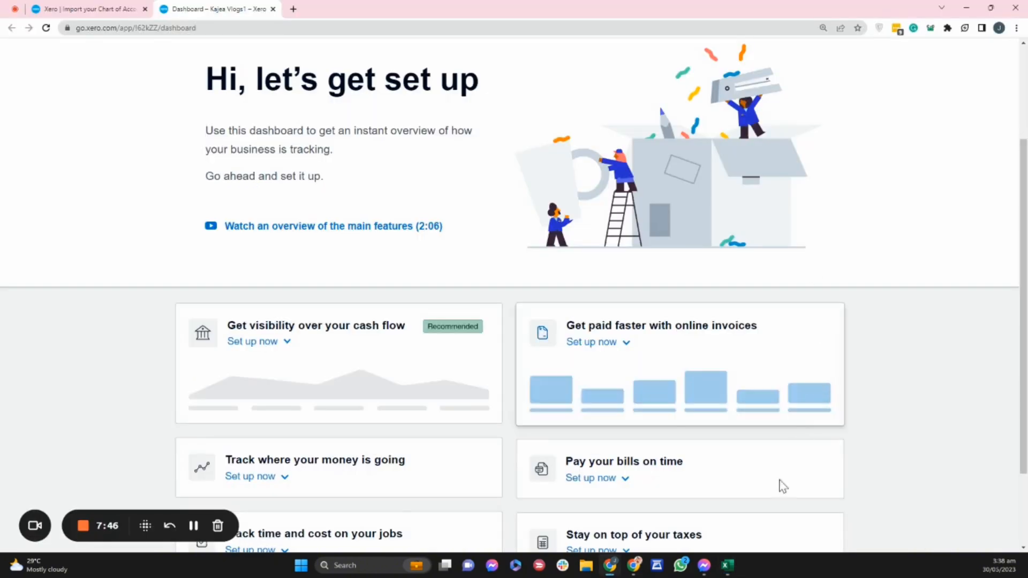
click(727, 567)
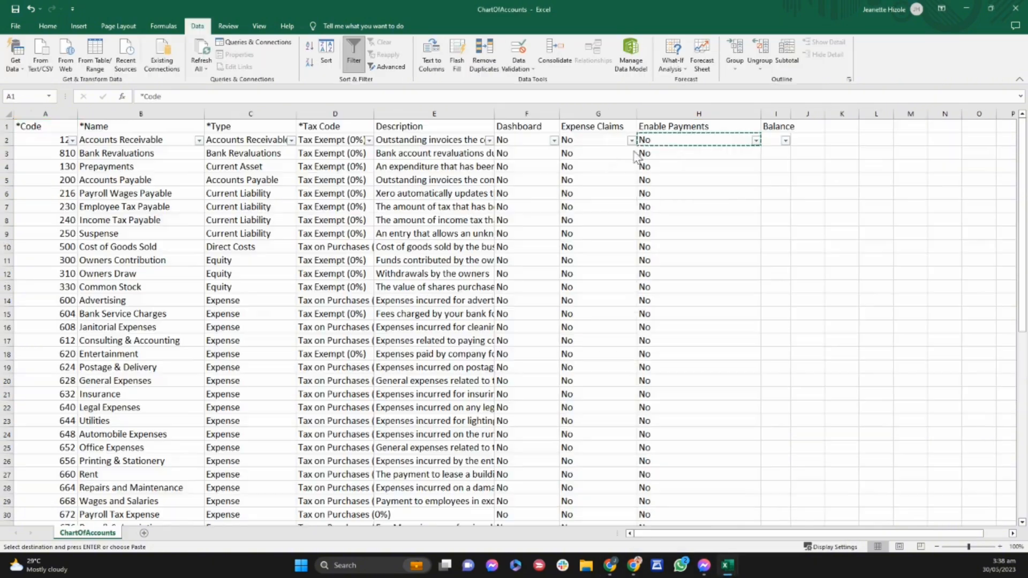
key(alt+Tab)
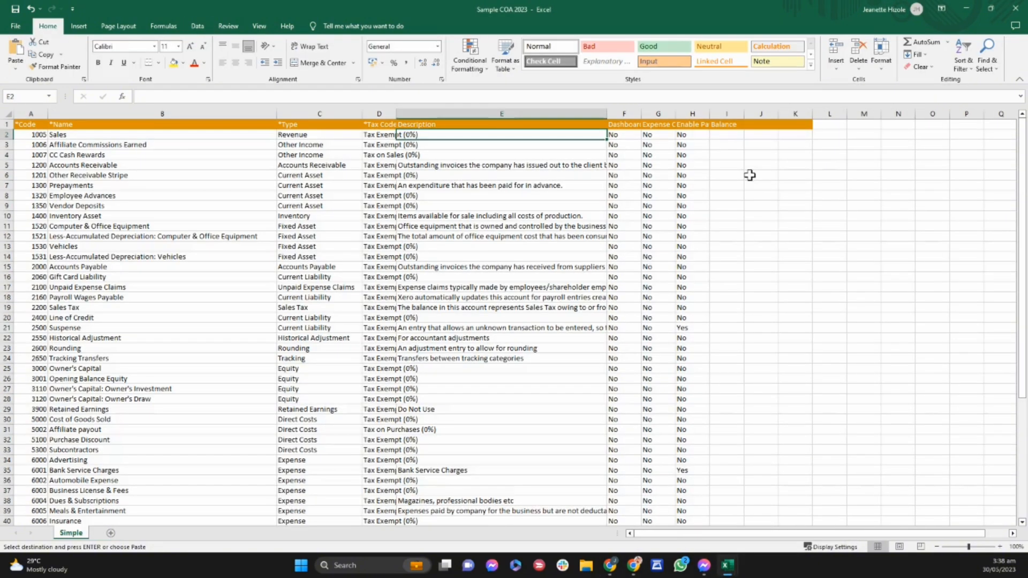
key(alt+Tab)
key(alt+Tab)
key(alt+Tab)
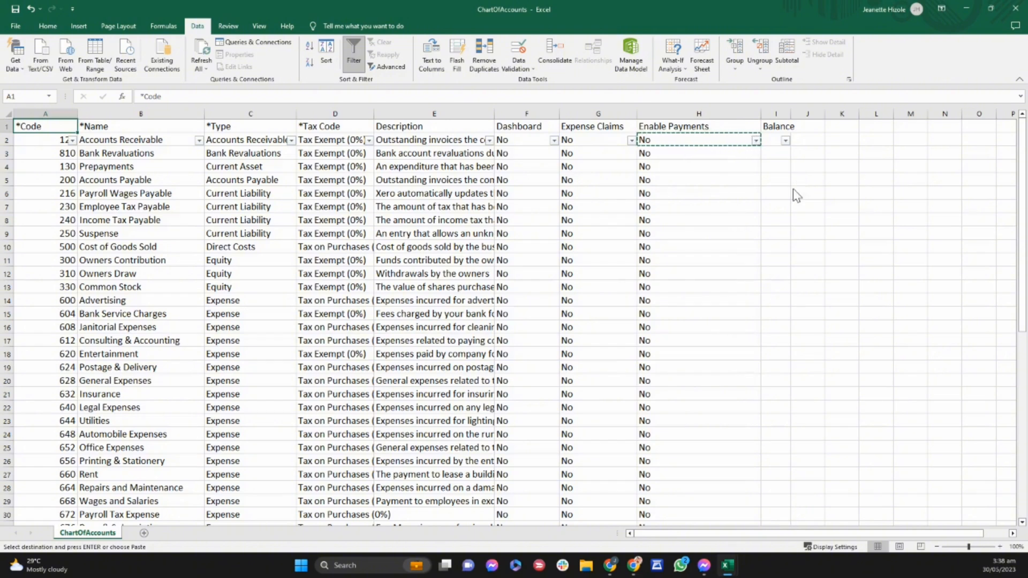
key(alt+Tab)
click(73, 137)
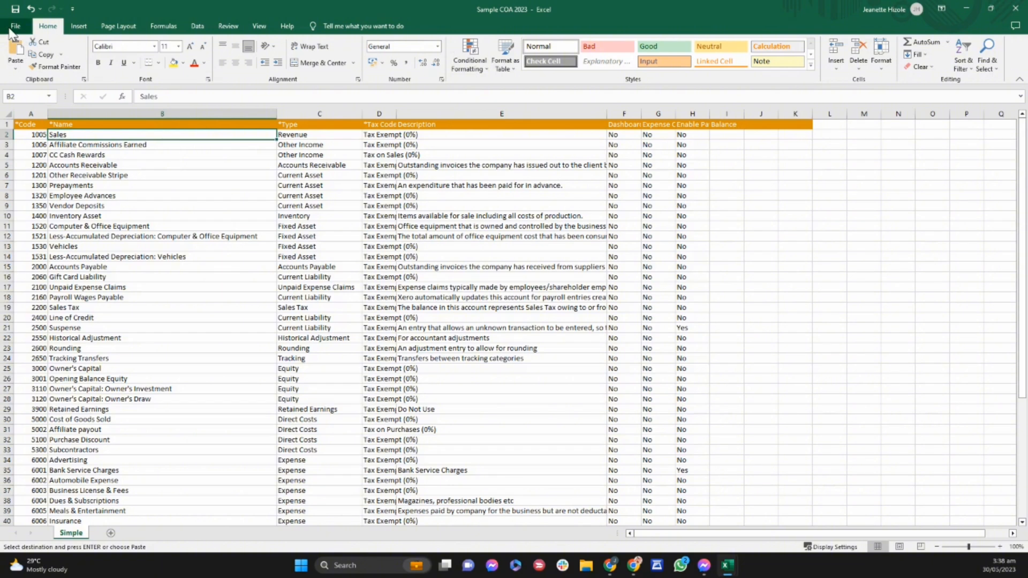
Save Sample COA 2023 in the Downloads folder as CSV (Comma delimited) and close the workbook.
click(11, 29)
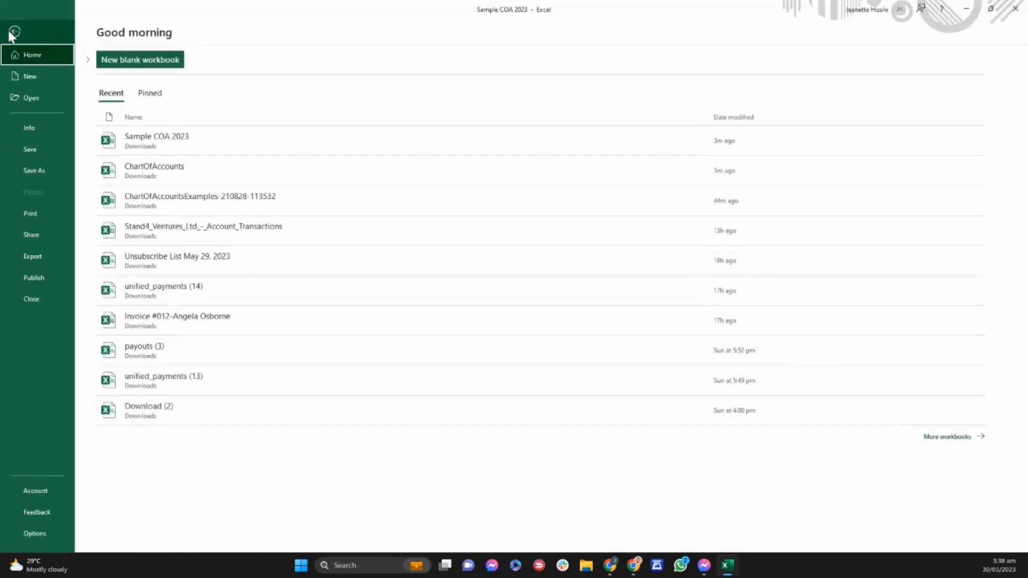
click(46, 168)
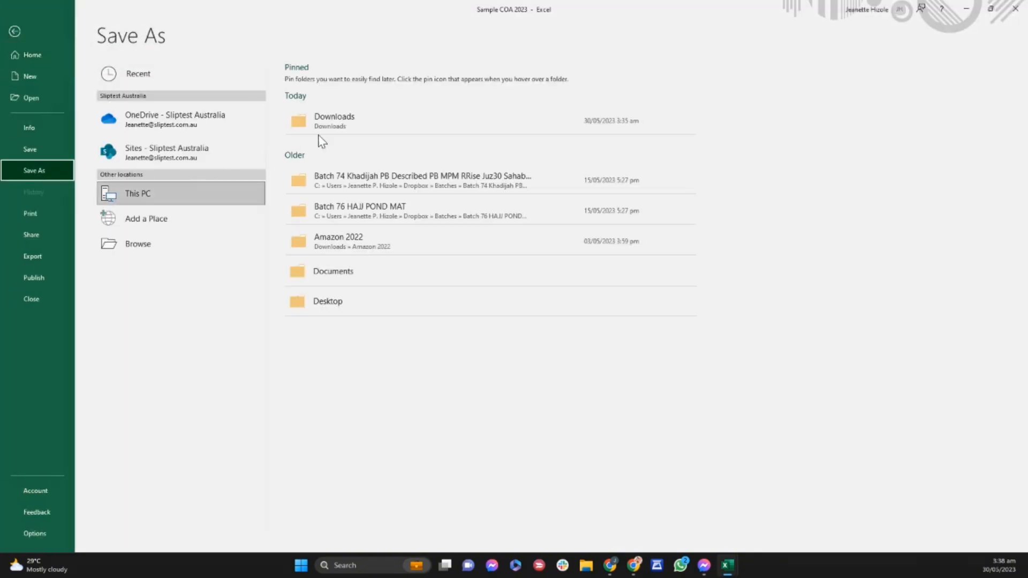
click(335, 129)
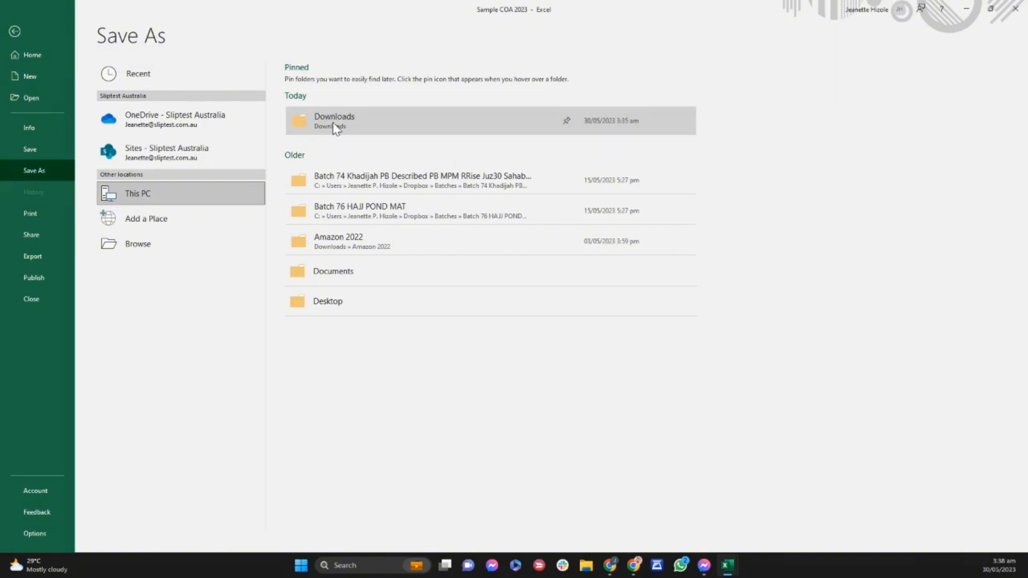
click(98, 193)
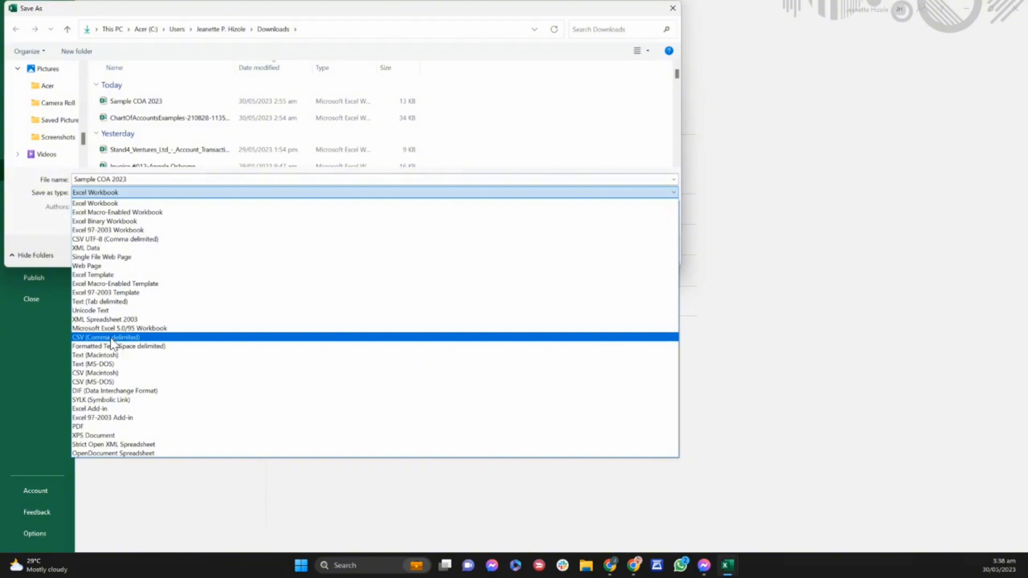
click(112, 338)
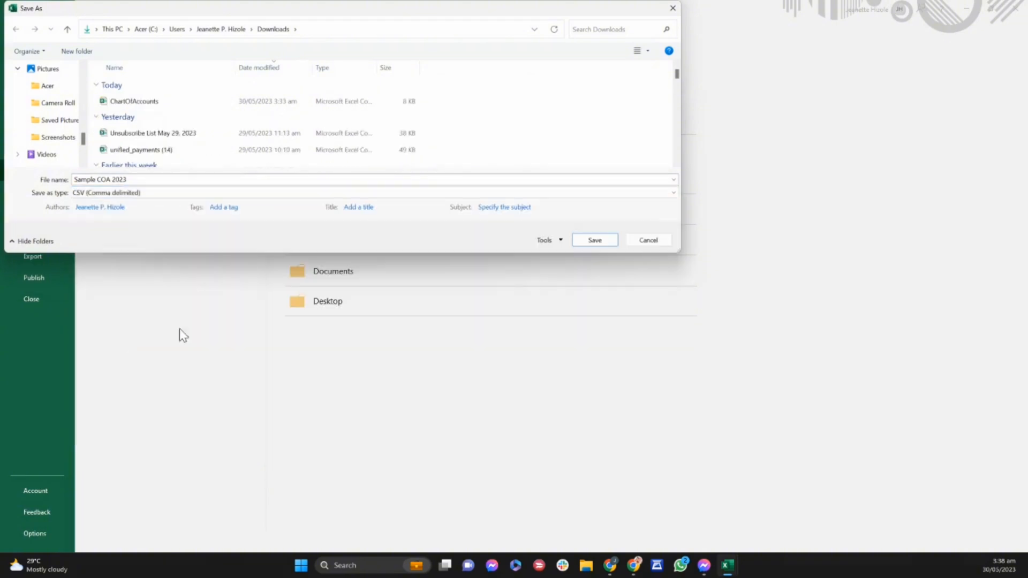
click(586, 241)
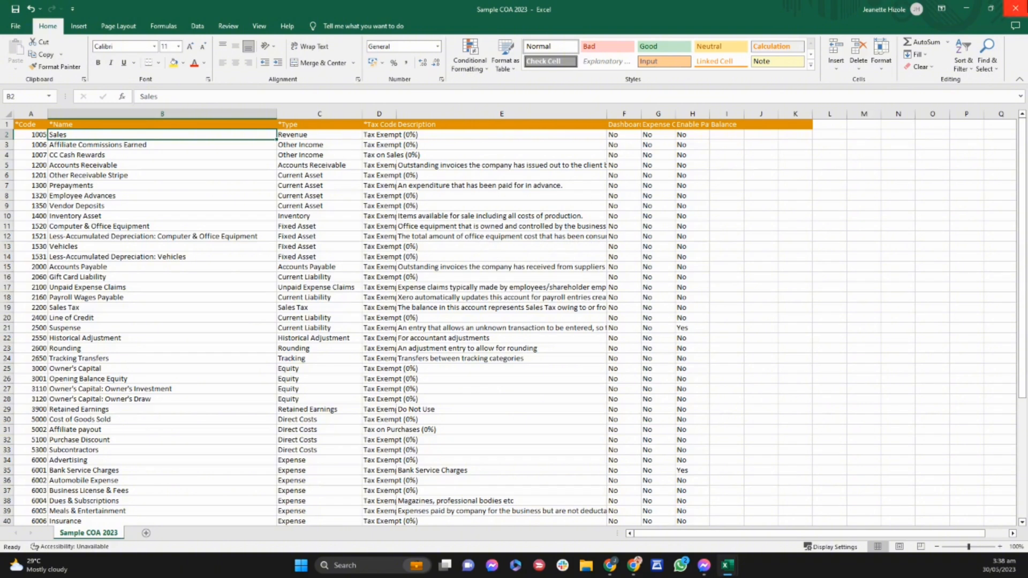
click(1013, 14)
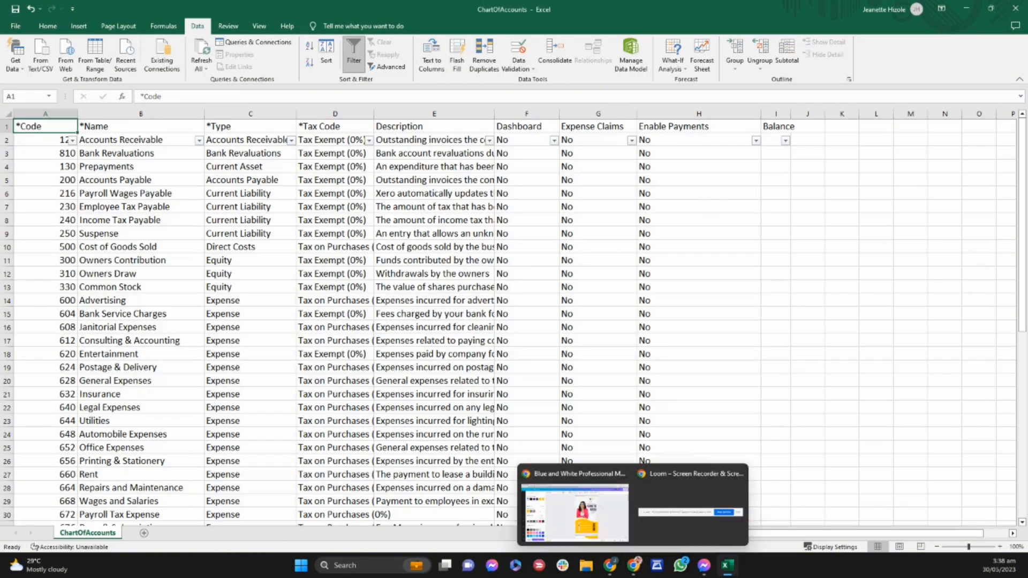
Switch to Xero in Chrome and return from the Dashboard to the Import your Chart of Accounts page.
mouse_move(621, 573)
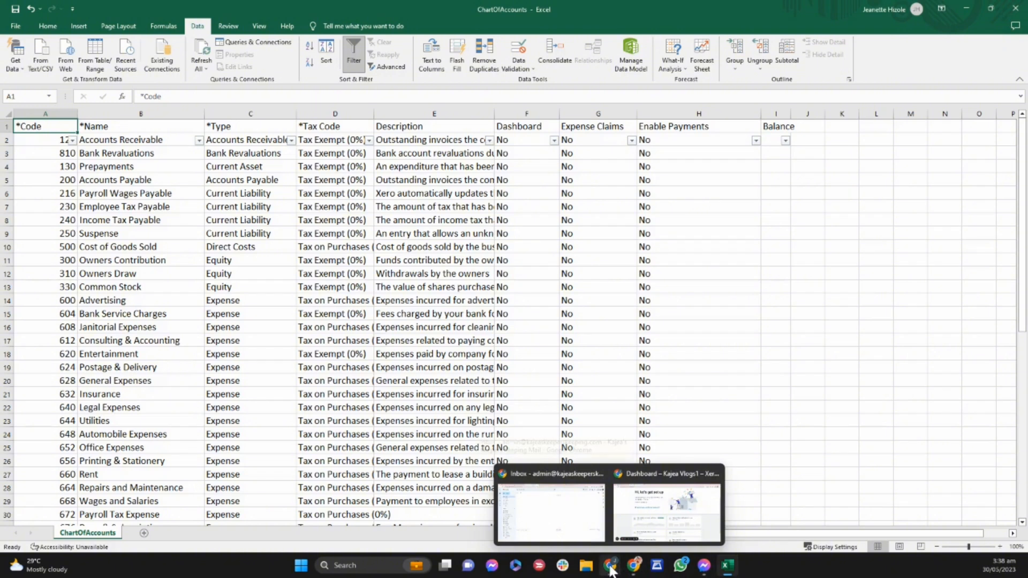
click(651, 503)
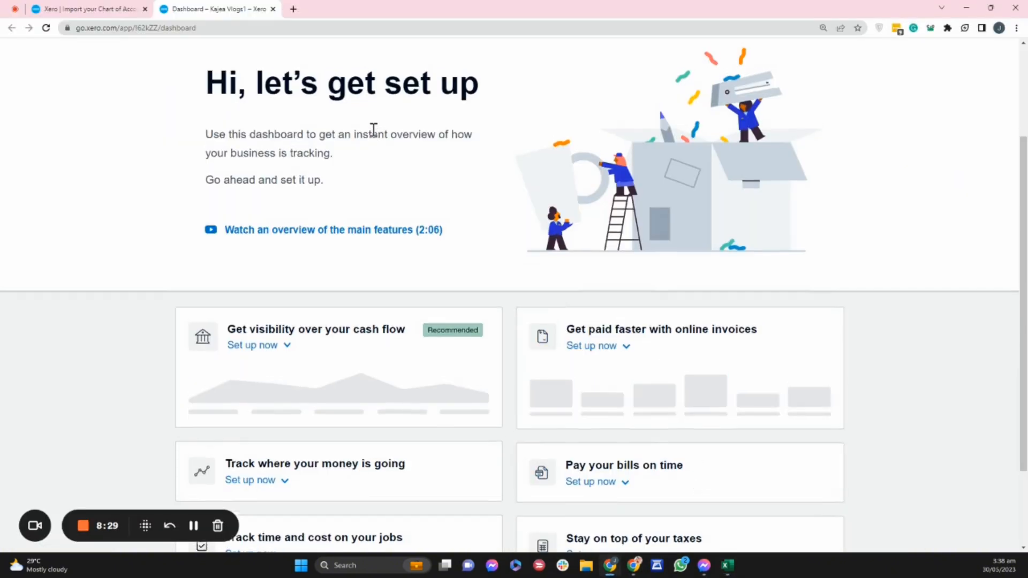
scroll(379, 130, up, 1)
click(103, 6)
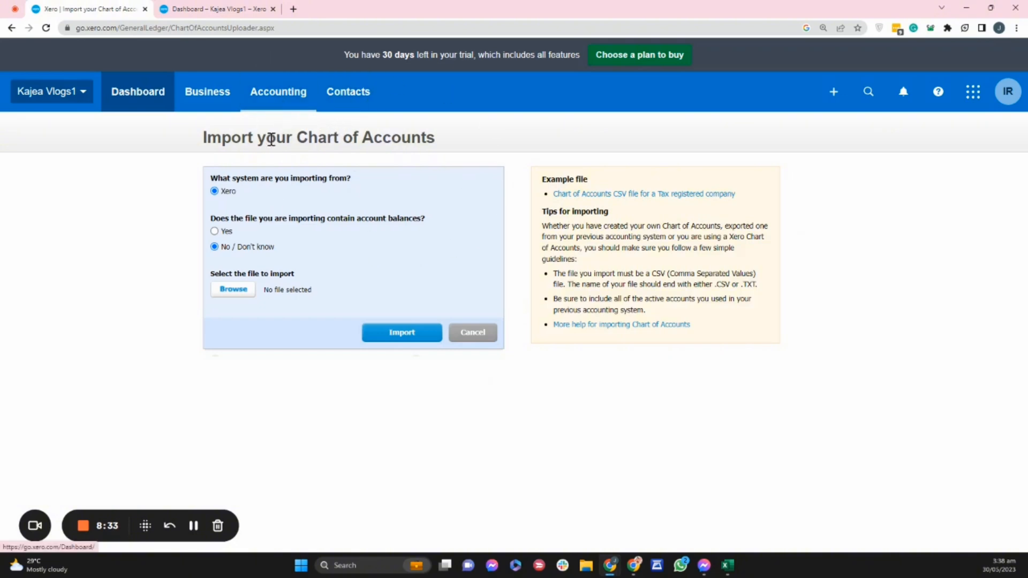
Open the organization's chart of accounts and start a new import from there.
click(279, 94)
click(352, 506)
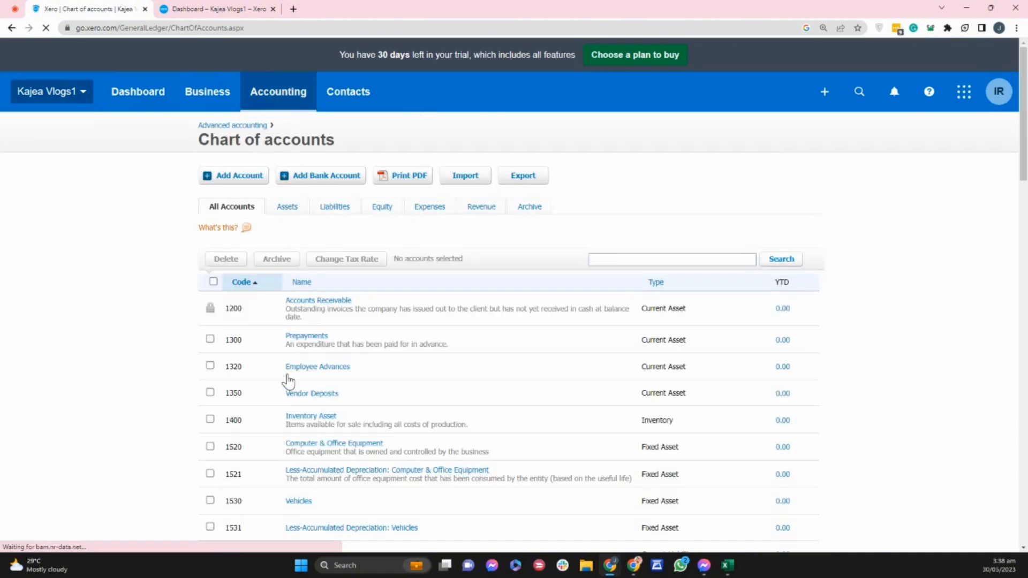
click(284, 100)
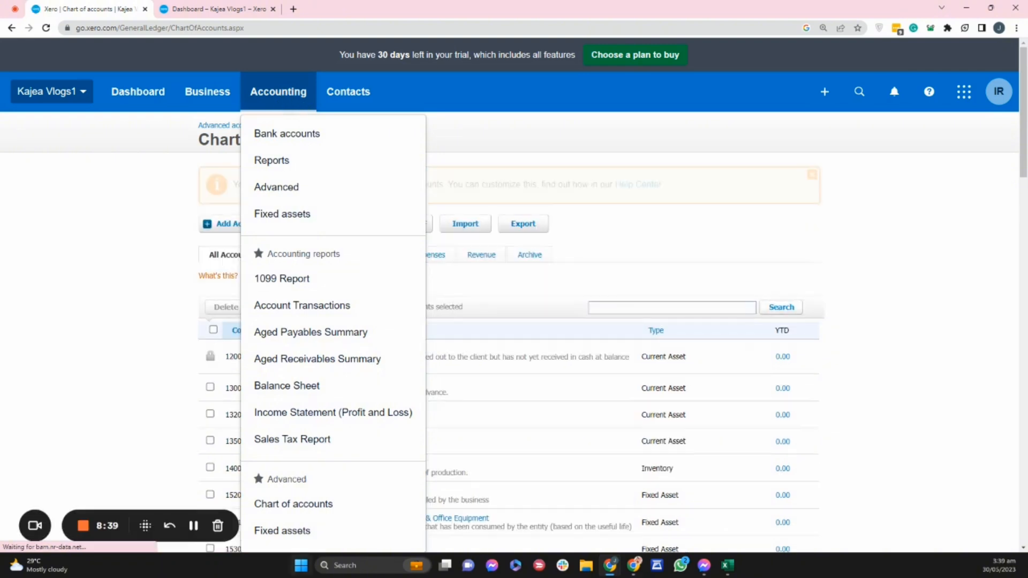
click(683, 275)
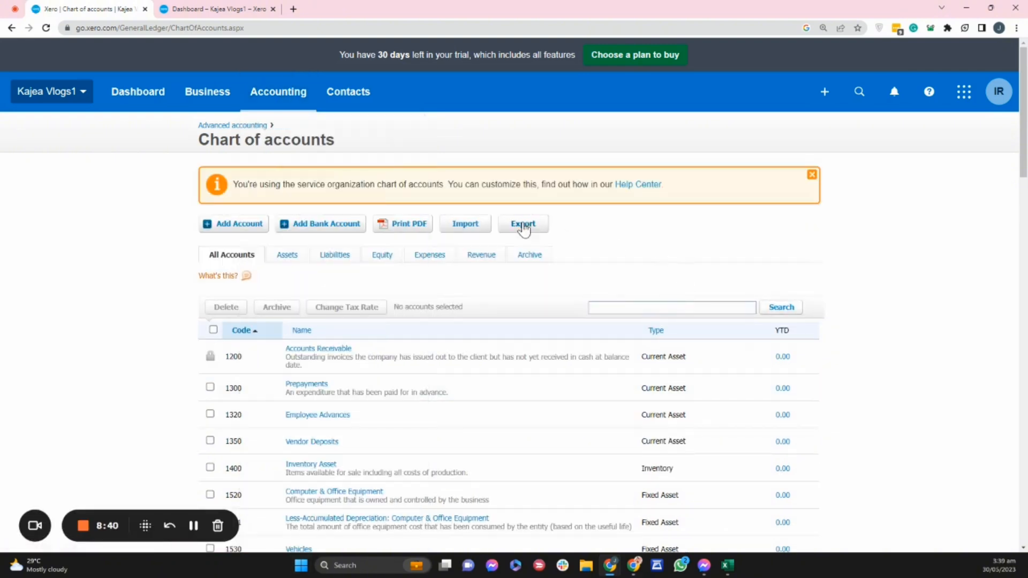
click(465, 224)
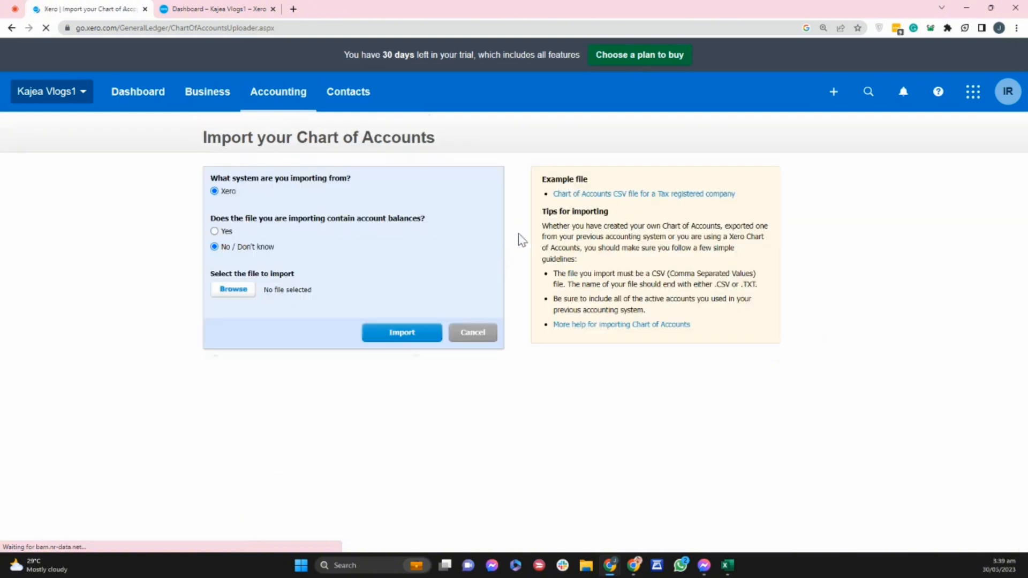
Choose the Sample COA 2023 CSV file from Downloads and import it for review.
click(226, 292)
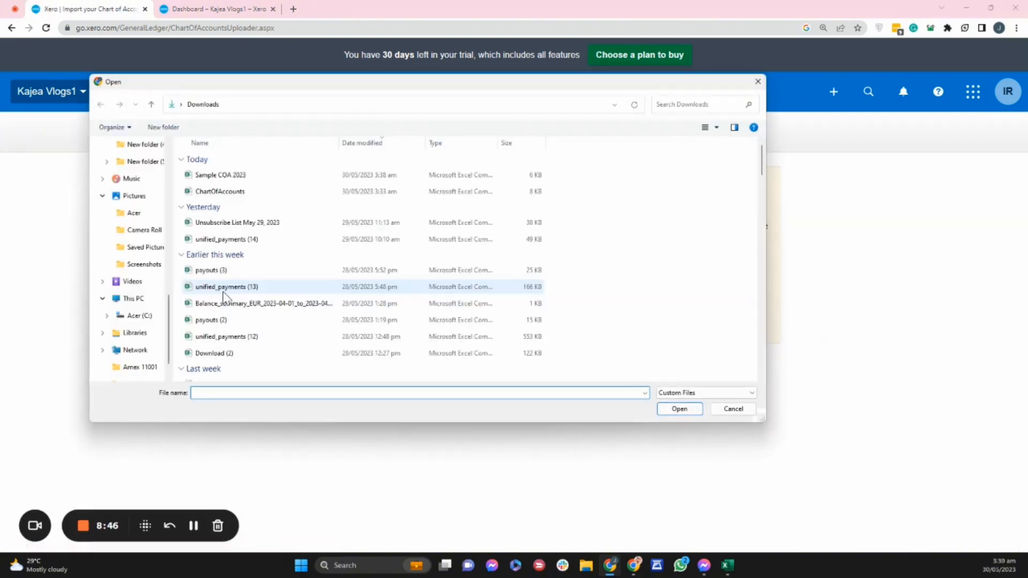
click(233, 179)
click(675, 409)
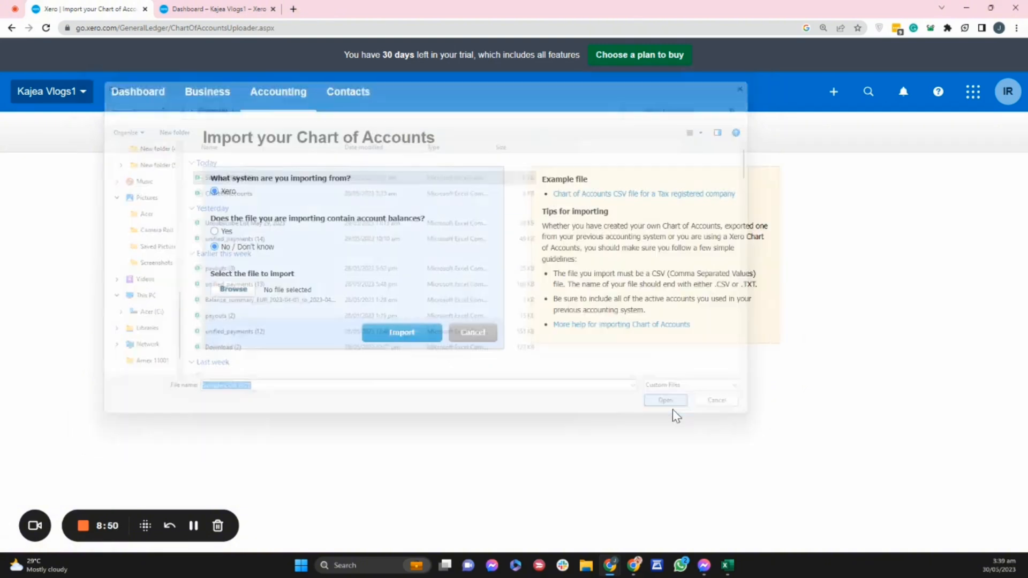
click(389, 334)
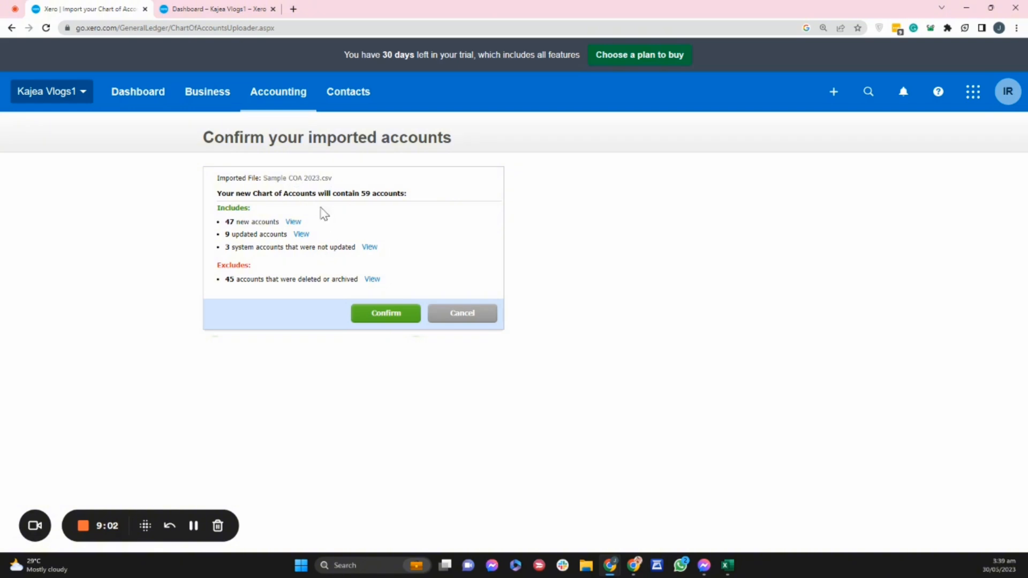
Open the new accounts' details in a separate browser tab and return to the import confirmation page.
right_click(301, 223)
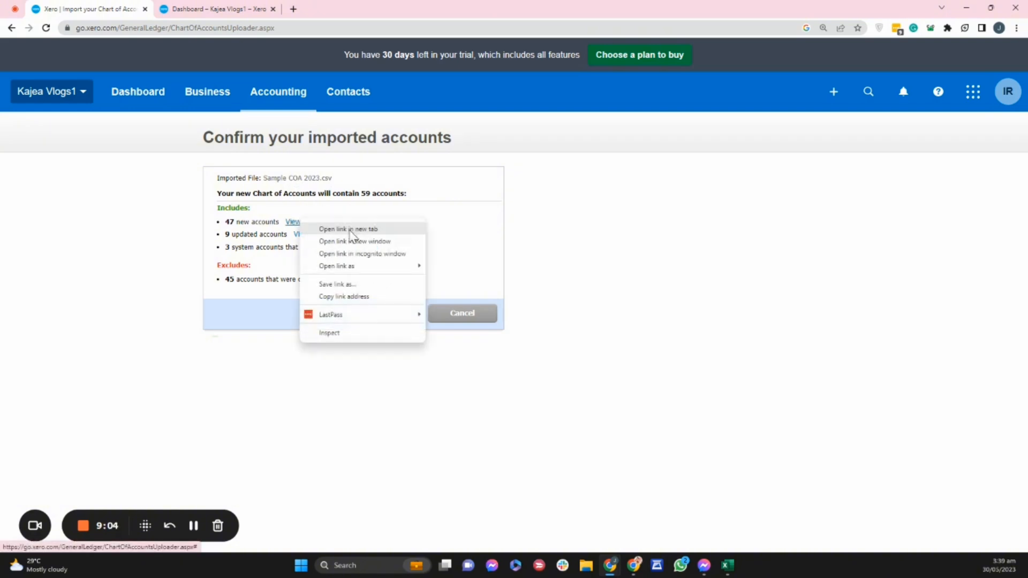
click(343, 227)
click(321, 6)
drag(339, 5, 239, 15)
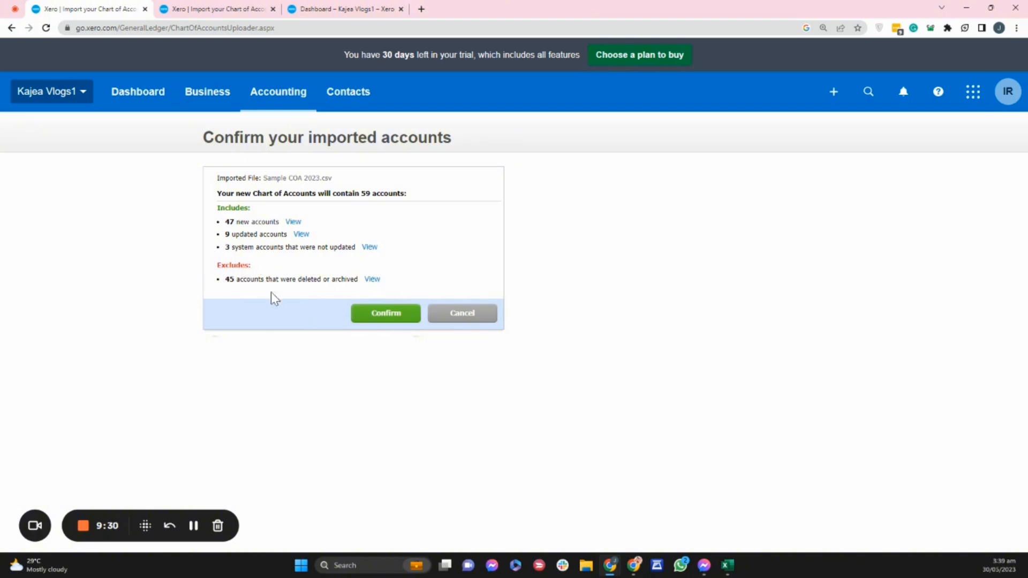
Review the lists of deleted or archived accounts and of system accounts that were not updated.
click(372, 280)
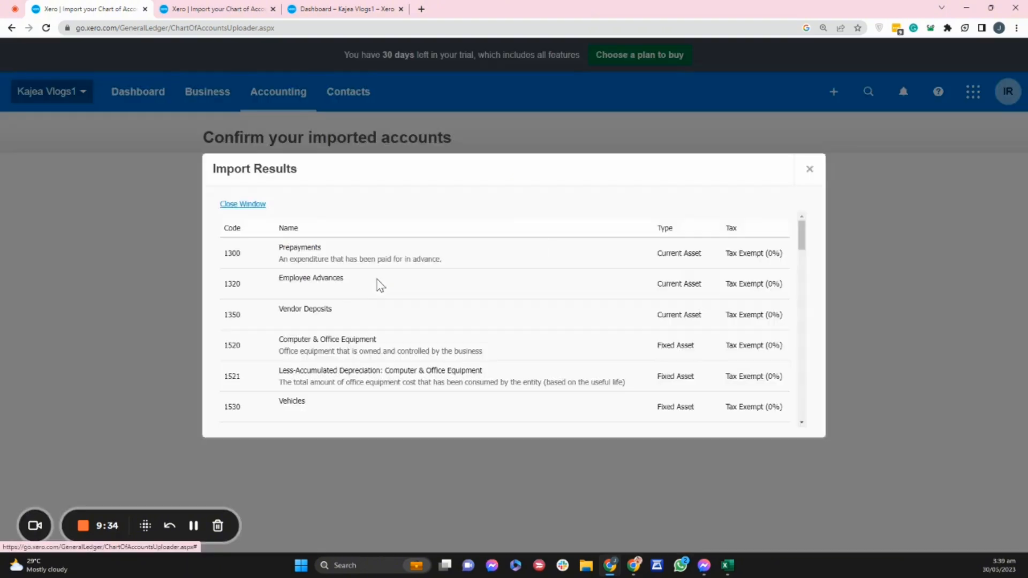
scroll(673, 271, down, 3)
drag(803, 255, 818, 423)
click(810, 169)
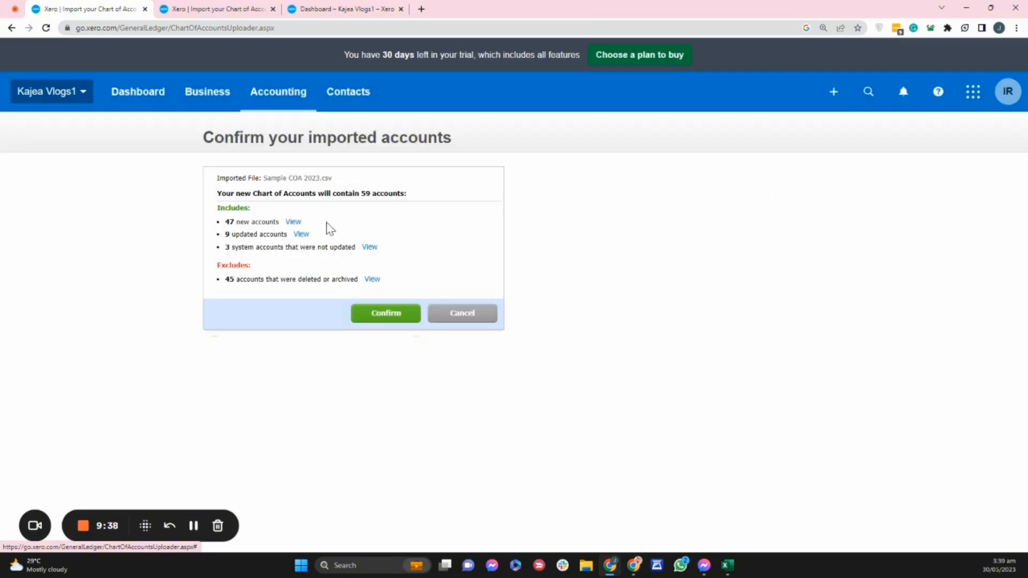
click(370, 248)
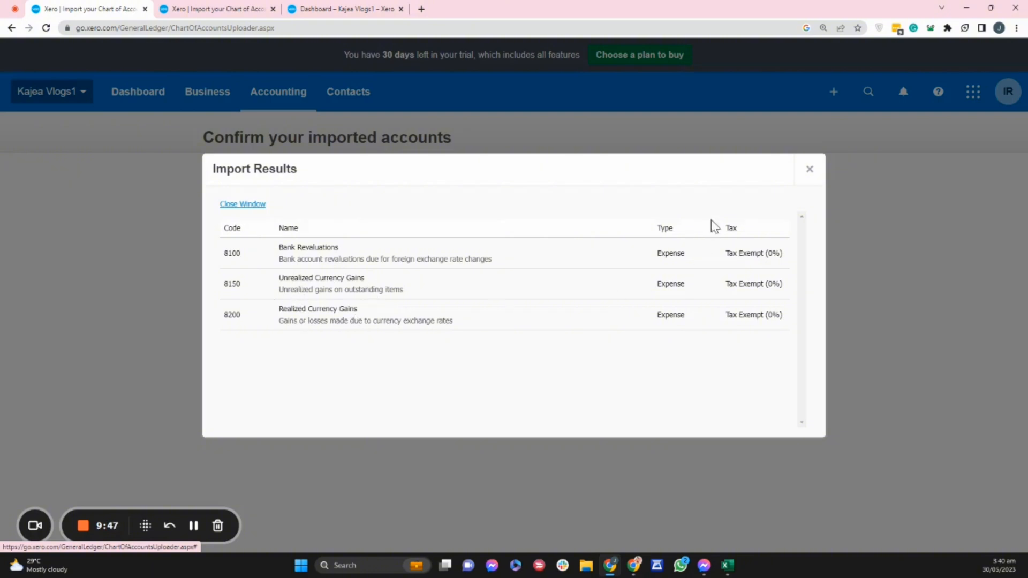
click(810, 170)
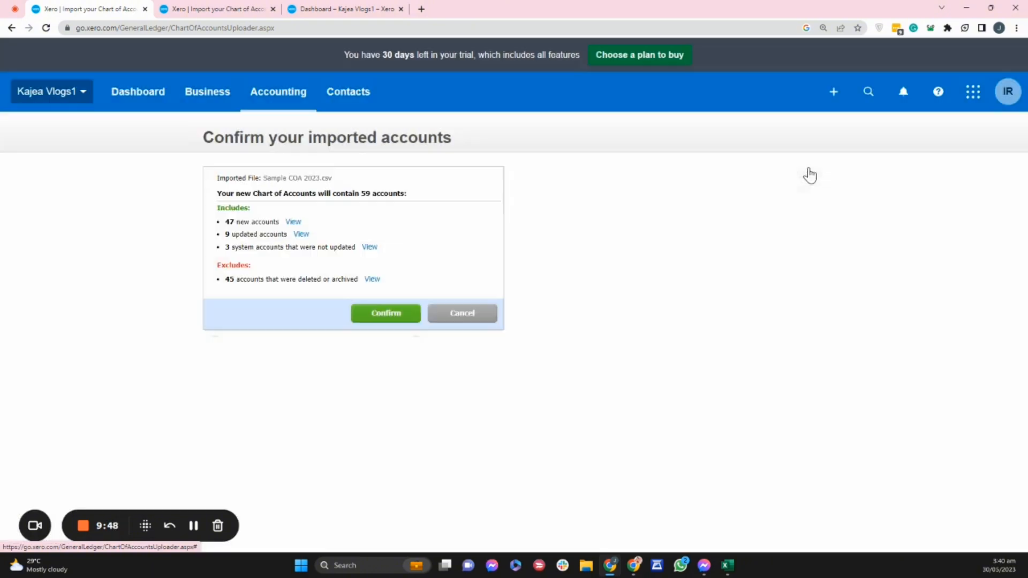
Review the list of new accounts in the import results and close it.
click(294, 225)
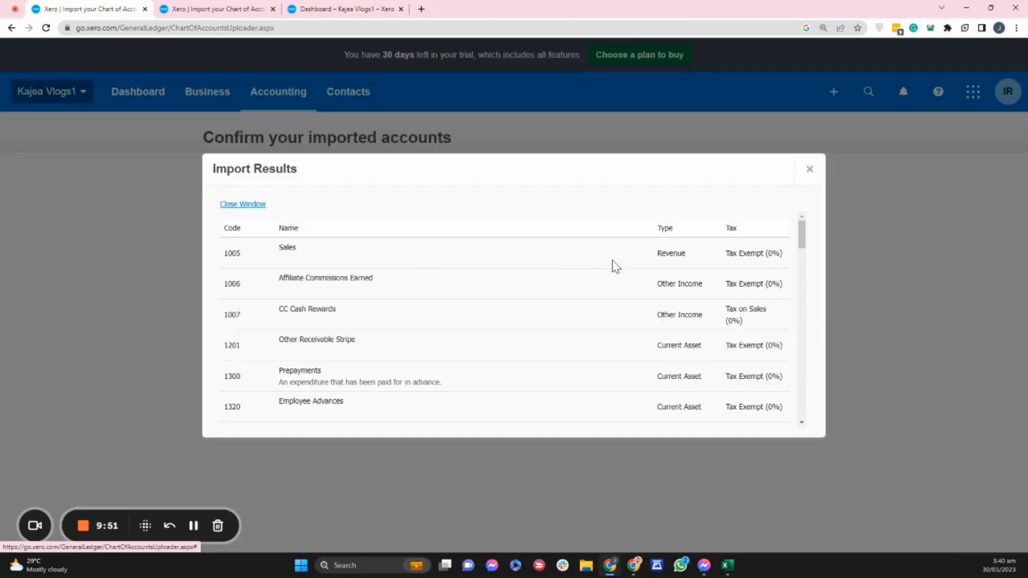
scroll(612, 267, down, 5)
drag(803, 257, 801, 232)
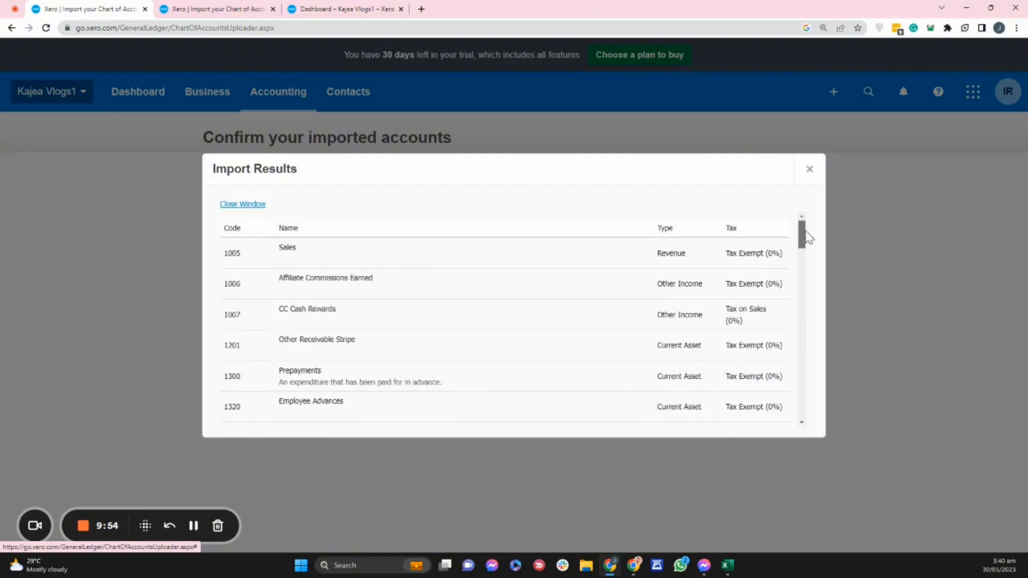
click(809, 170)
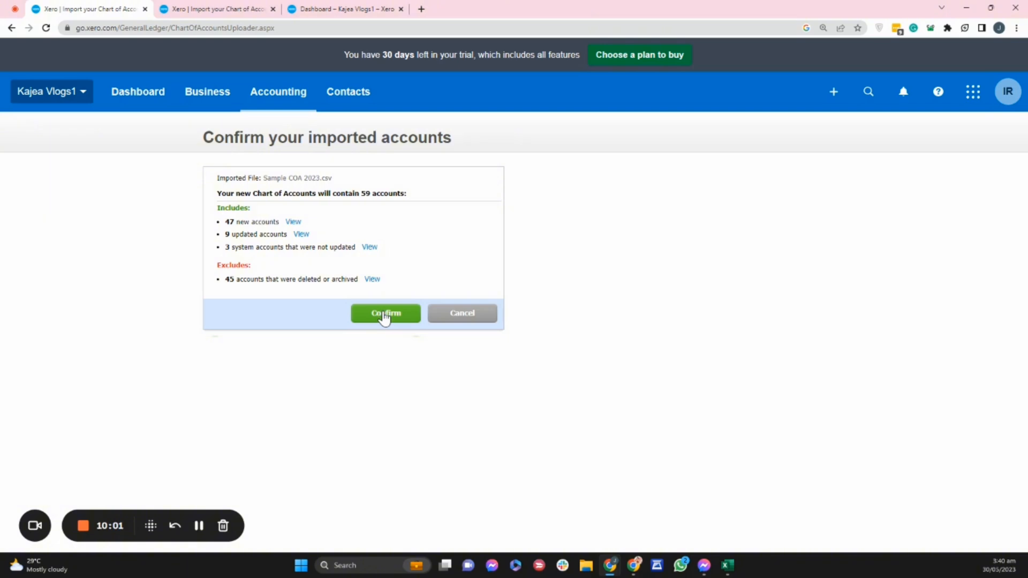
Leave the import without confirming it, return to the chart of accounts and start adding a new account.
click(271, 96)
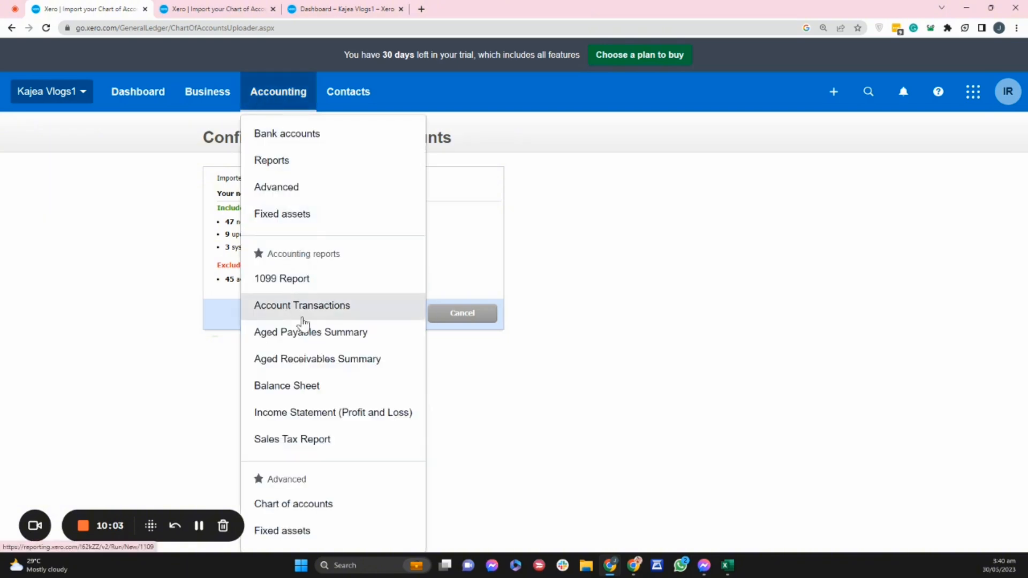
click(317, 507)
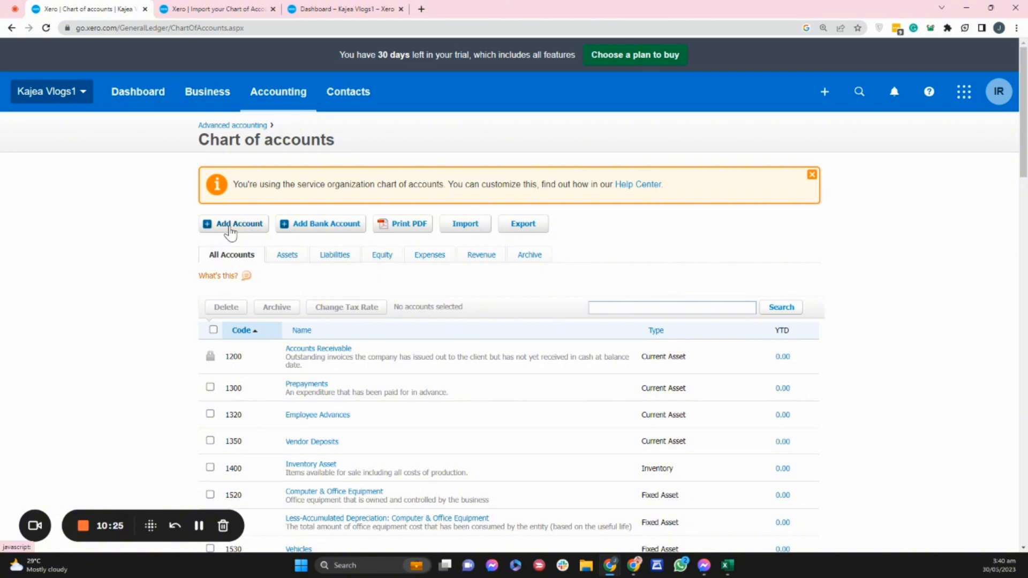
click(230, 230)
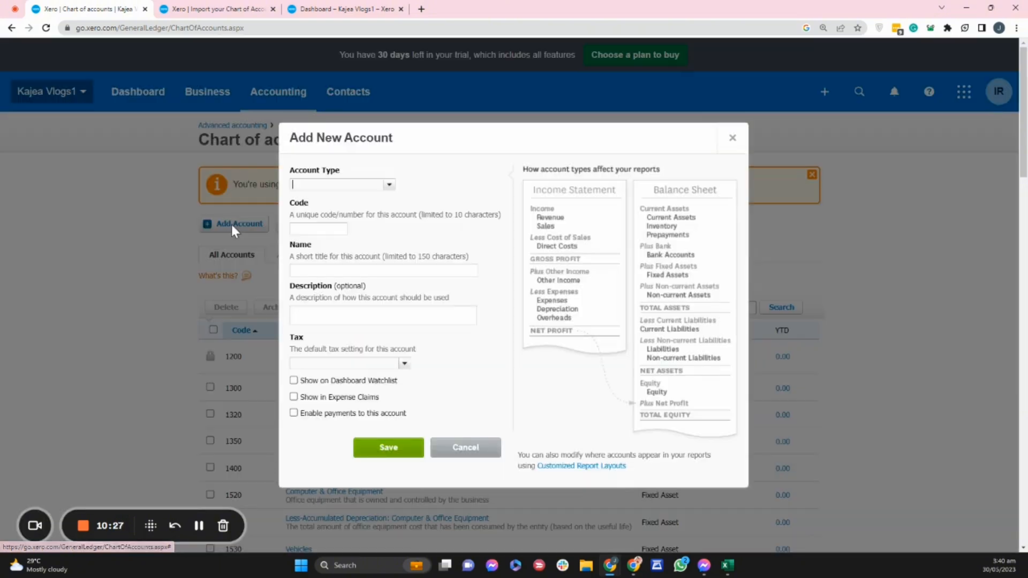
Look through the available account types and set the new account's type to Expense.
click(389, 185)
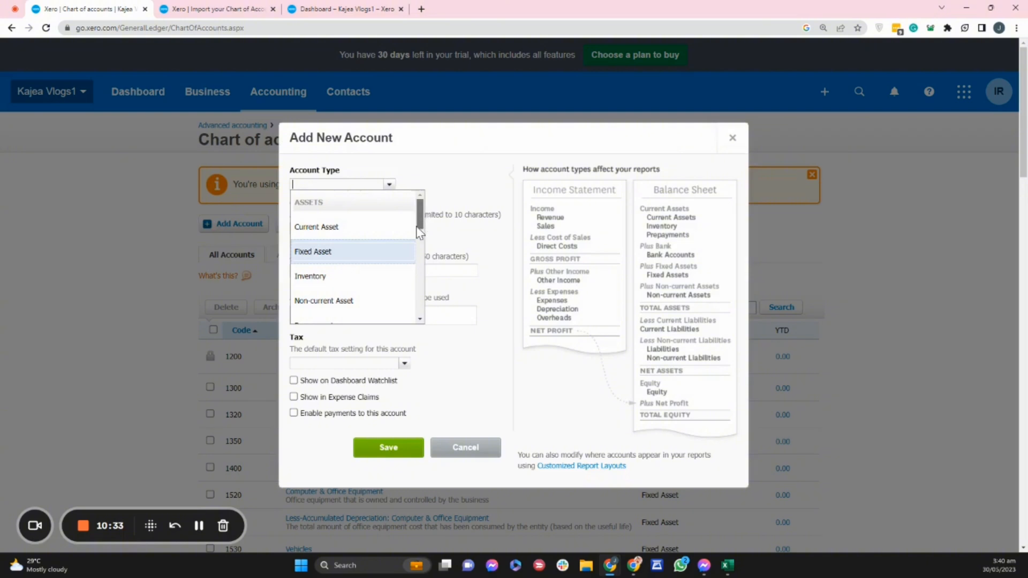
mouse_move(419, 217)
mouse_down()
mouse_move(422, 311)
mouse_move(422, 225)
mouse_up()
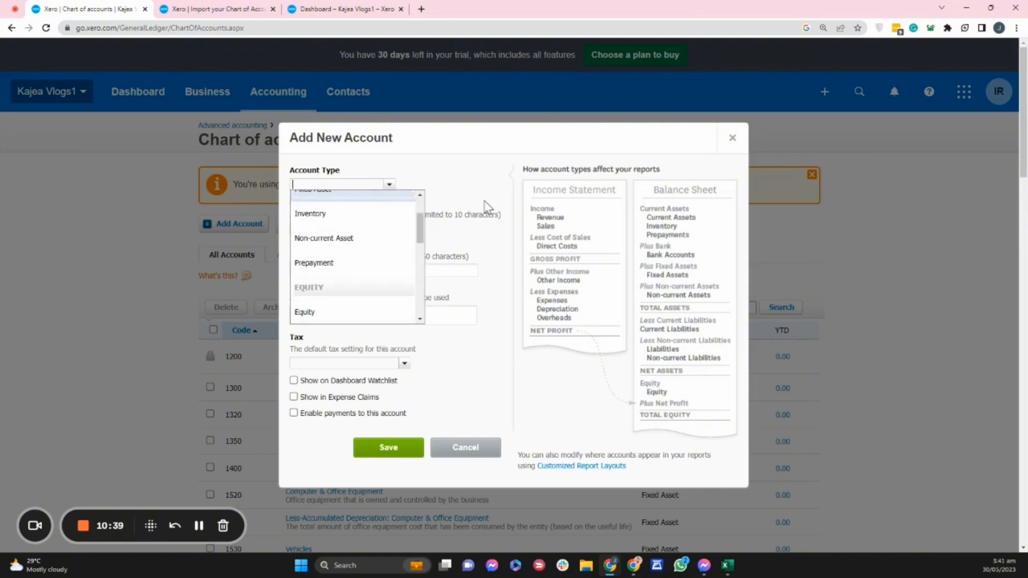
click(498, 191)
click(389, 185)
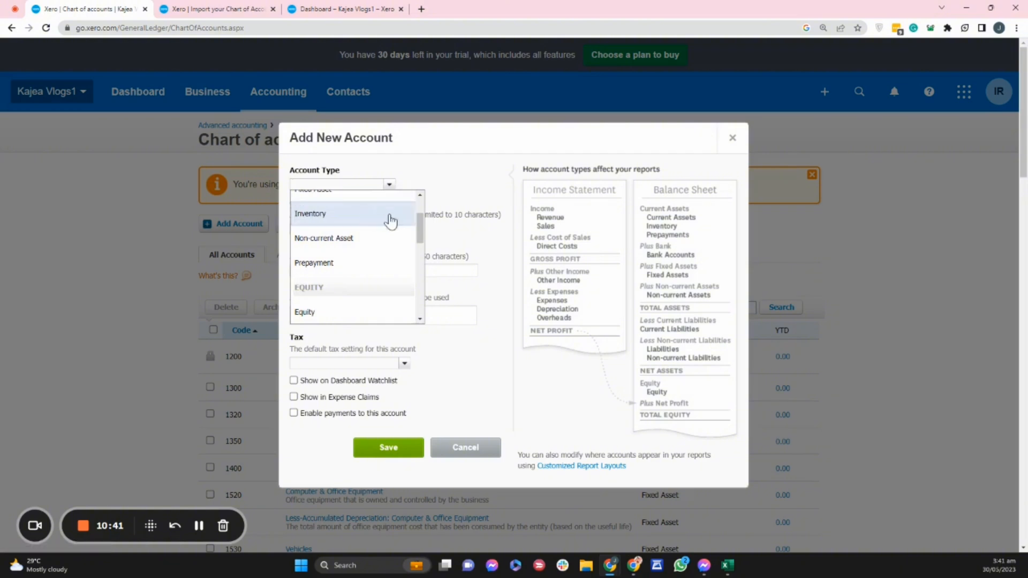
scroll(387, 257, down, 3)
click(381, 201)
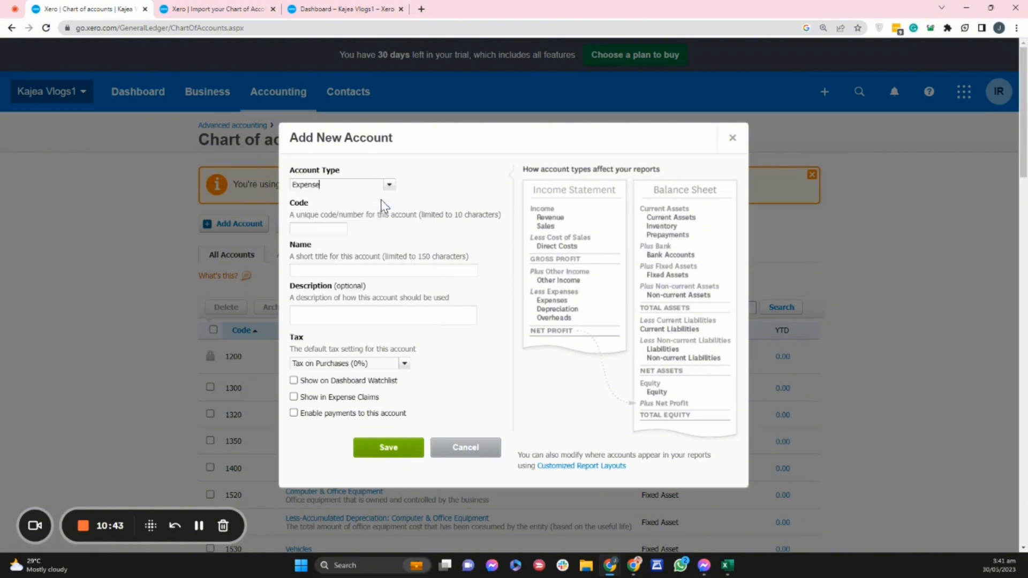
Check the availability of codes 9000 and 1200 for the new account.
click(328, 229)
click(438, 242)
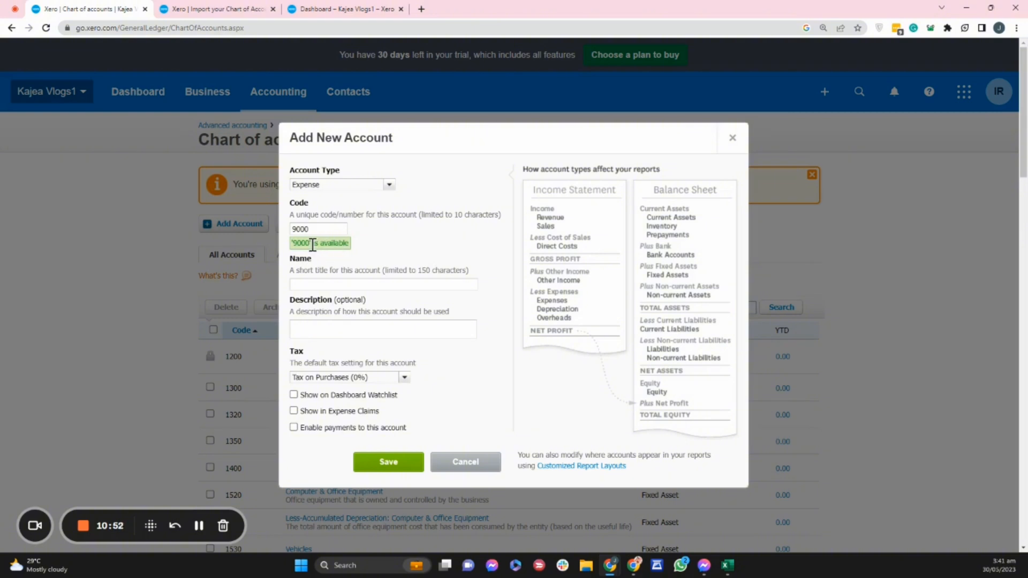
drag(319, 230, 264, 224)
text(1200)
click(437, 245)
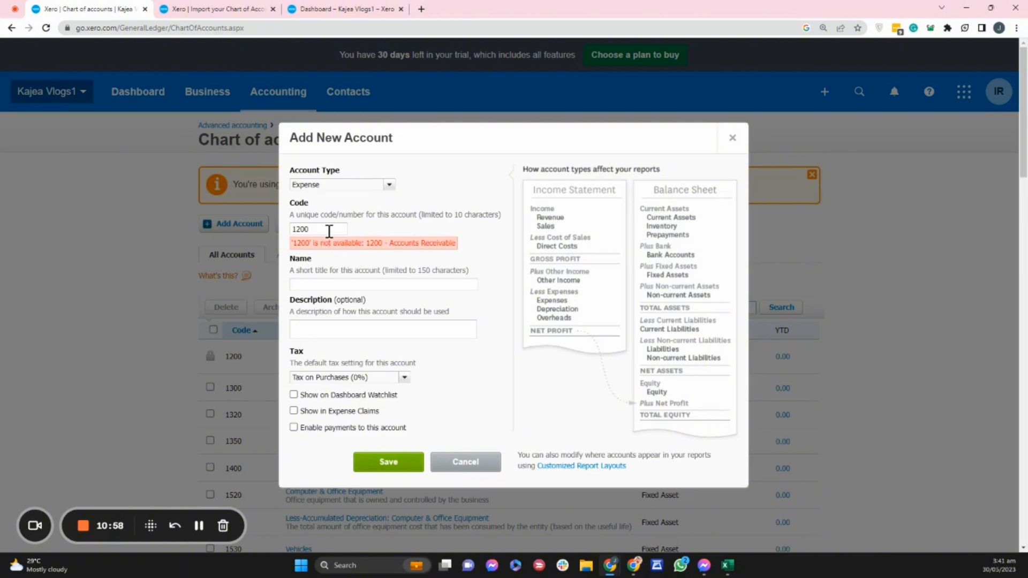
Set the new account's code to 9000.
drag(328, 230, 287, 230)
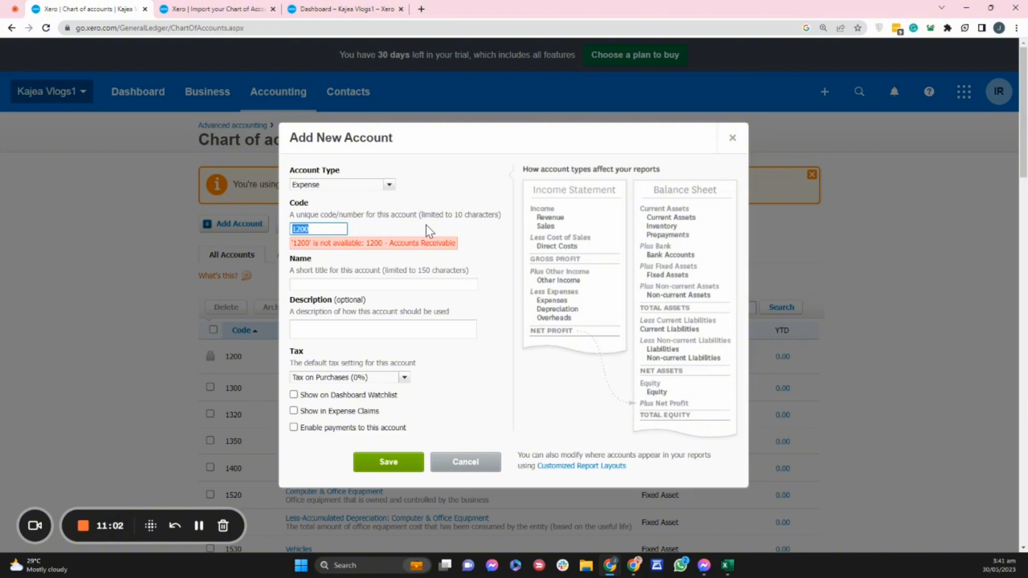
text(90)
click(448, 227)
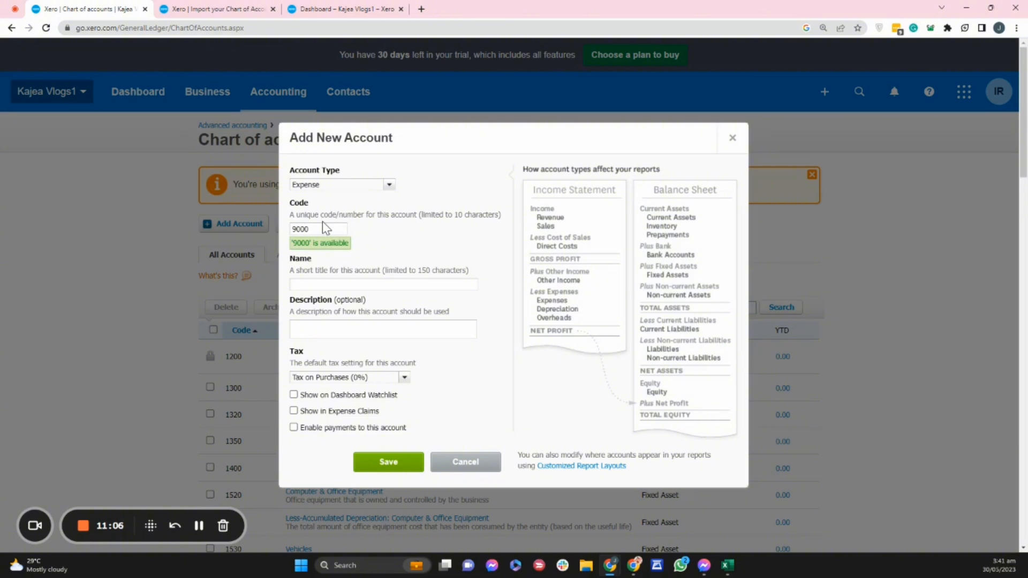
Name the new account "Director's Remuneration".
click(312, 285)
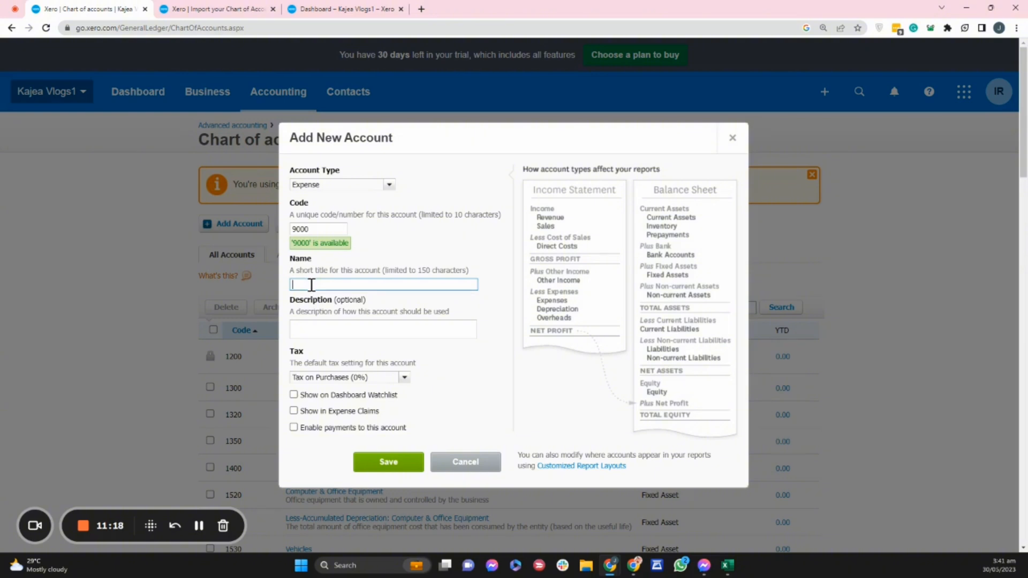
text(Director's T)
text(emuneration)
click(449, 245)
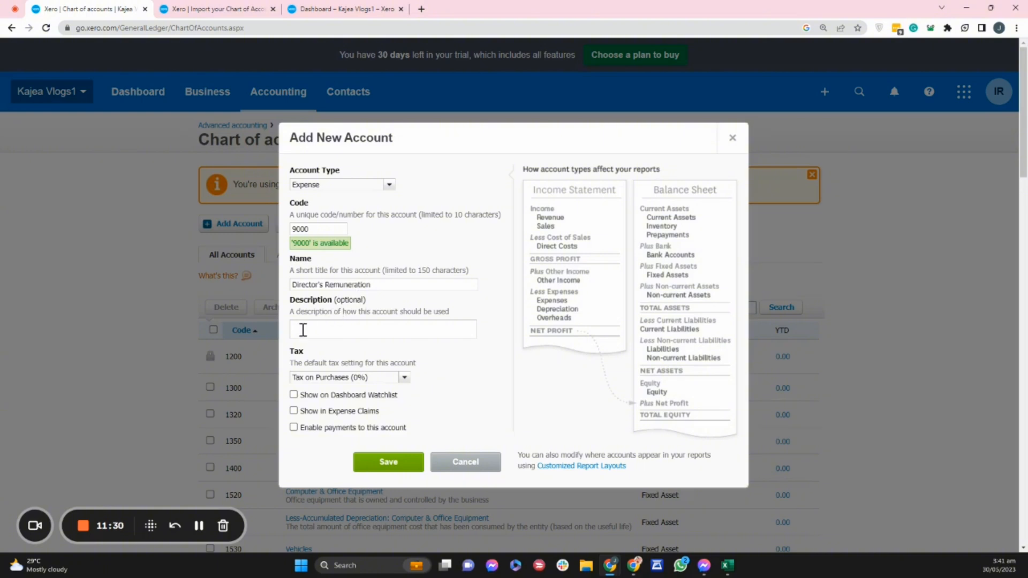
Enter "Salaries of the Director" as the new account's description.
click(336, 324)
text(Salaries of the Director)
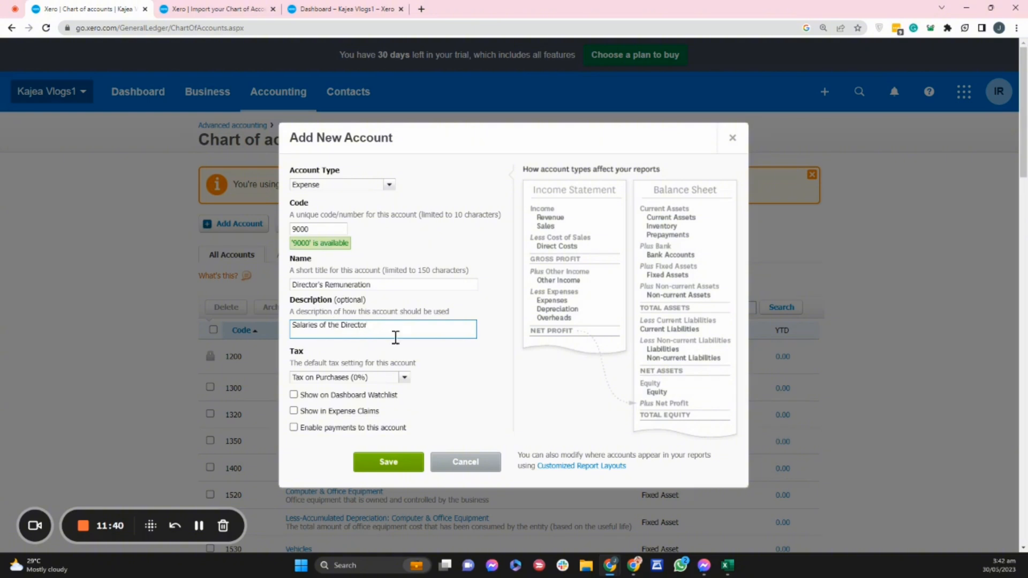
click(447, 362)
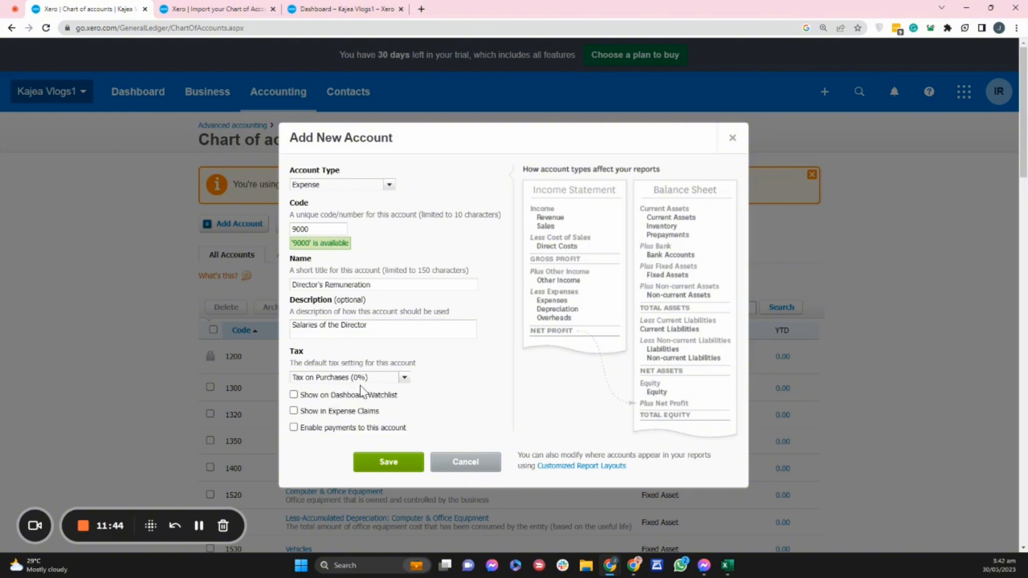
Examine the default tax settings available for the new account.
click(405, 381)
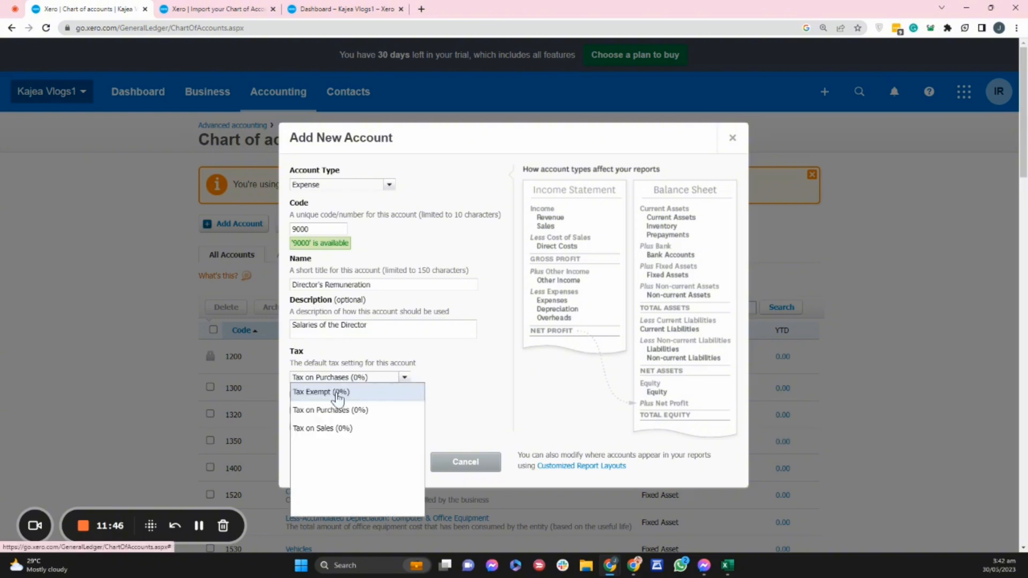
click(471, 386)
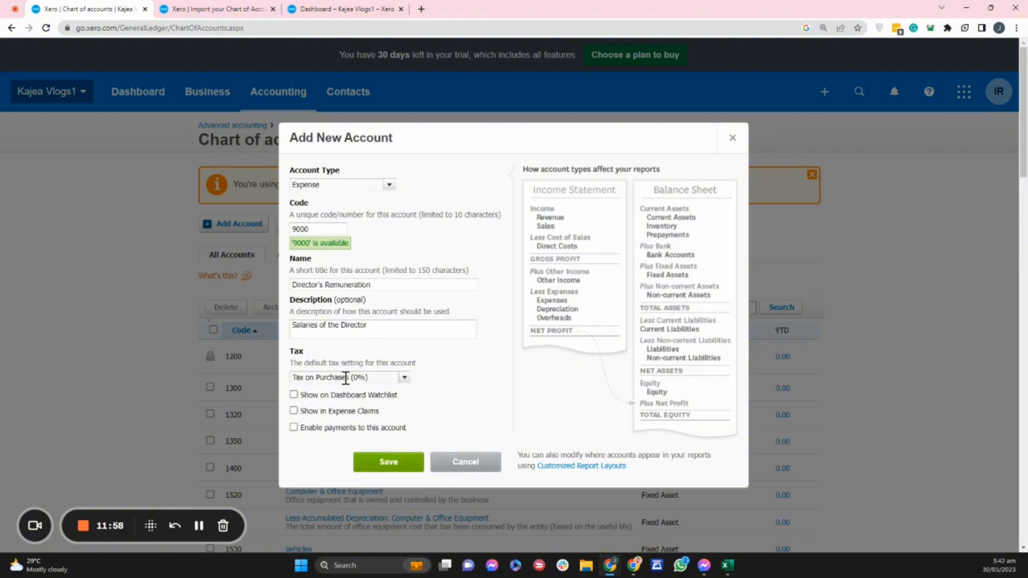
click(403, 380)
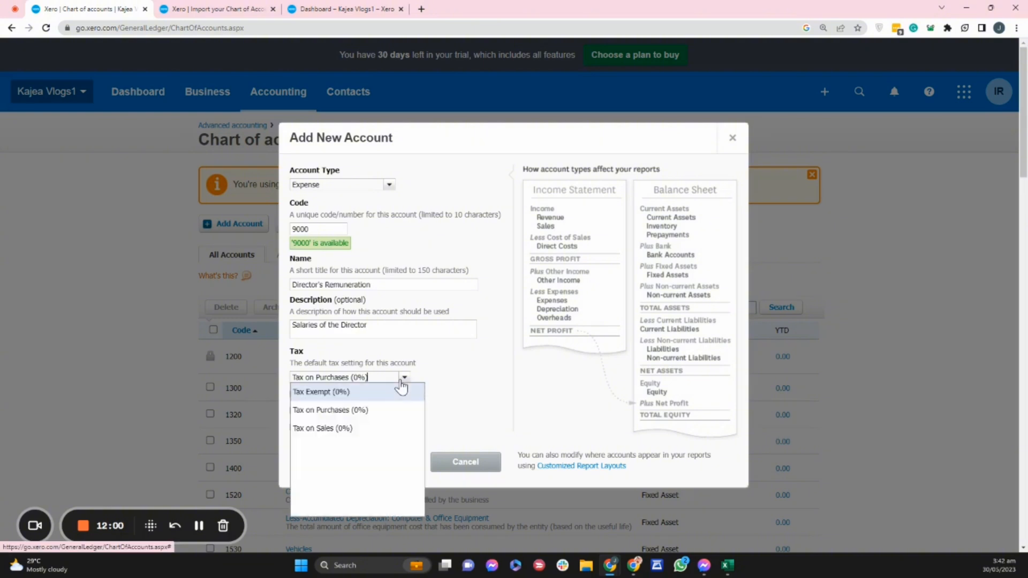
click(448, 373)
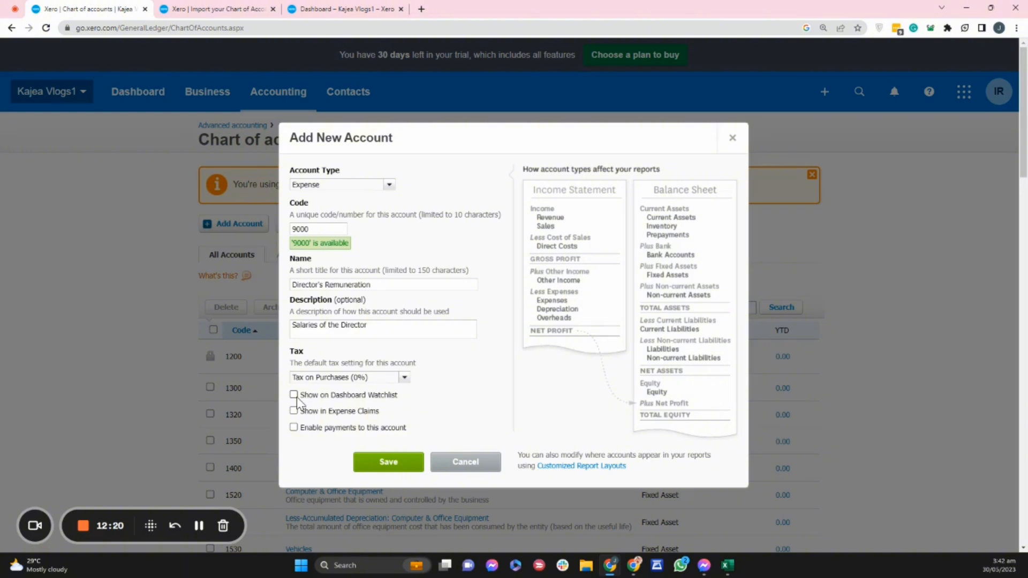
Glance at the Dashboard in its other tab, and switch Enable payments to this account on and off again.
click(329, 8)
click(81, 9)
click(293, 427)
click(293, 427)
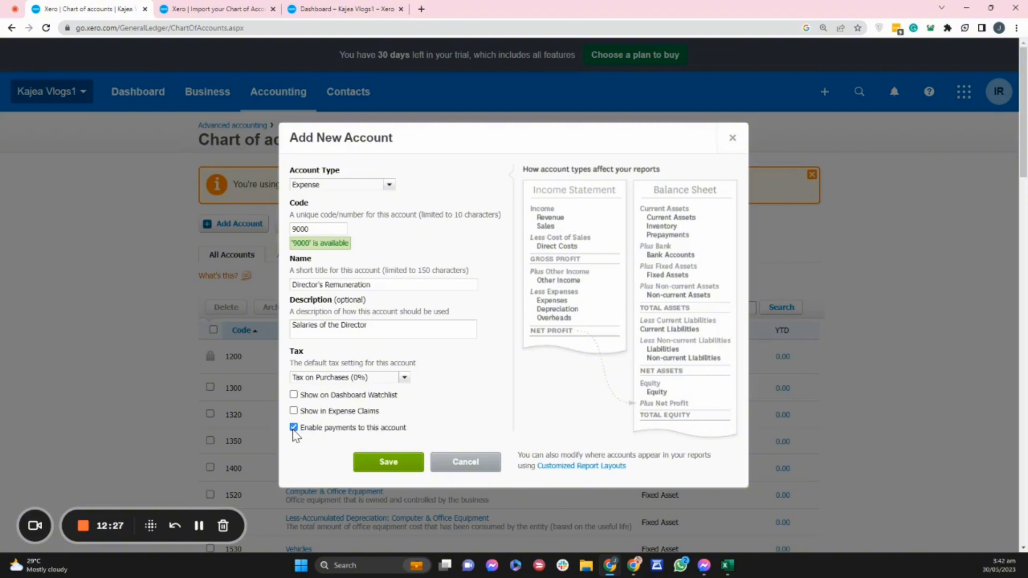
Save the new Director's Remuneration account, and view the asset accounts and the archived accounts.
click(399, 467)
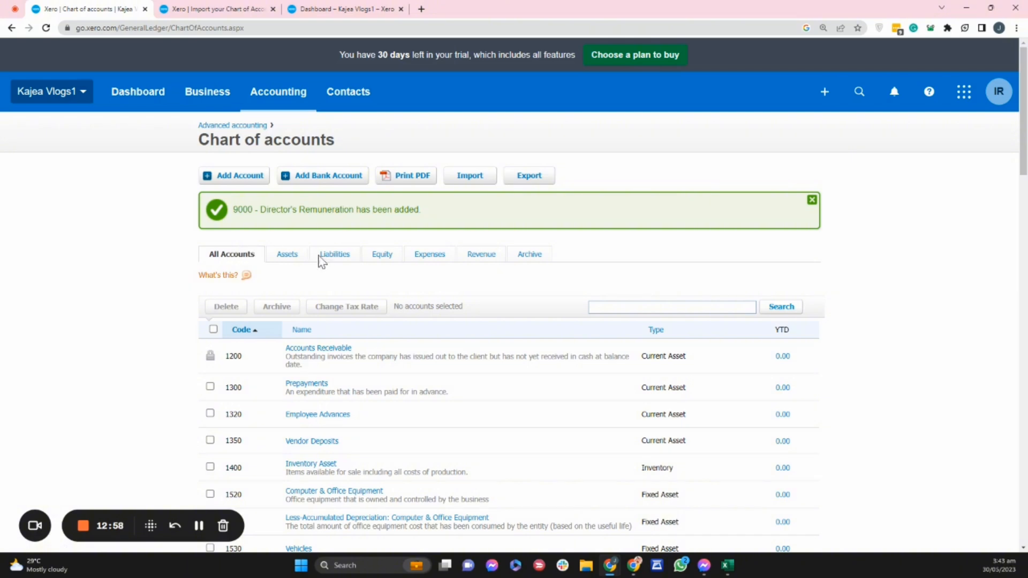
click(287, 256)
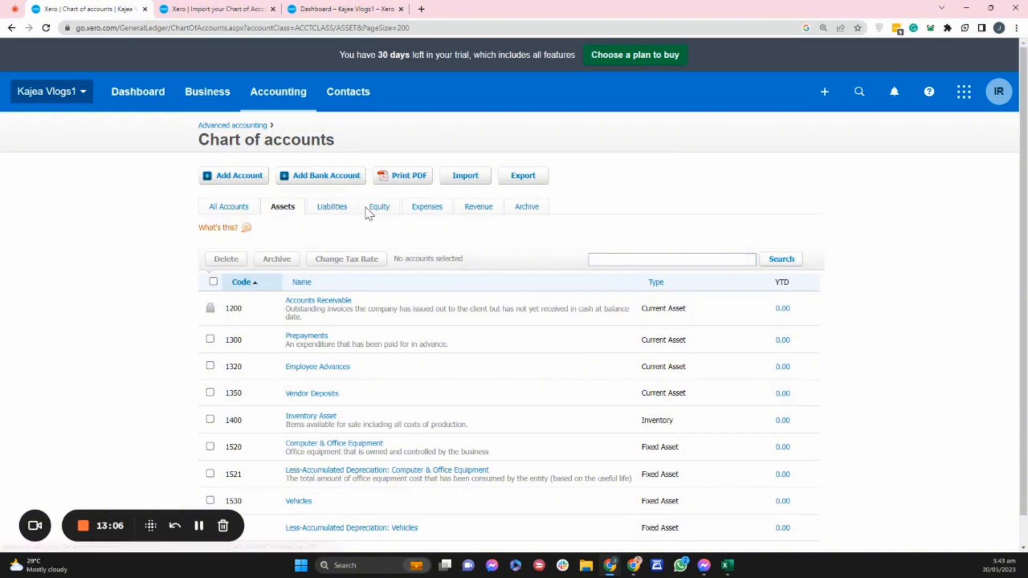
click(534, 212)
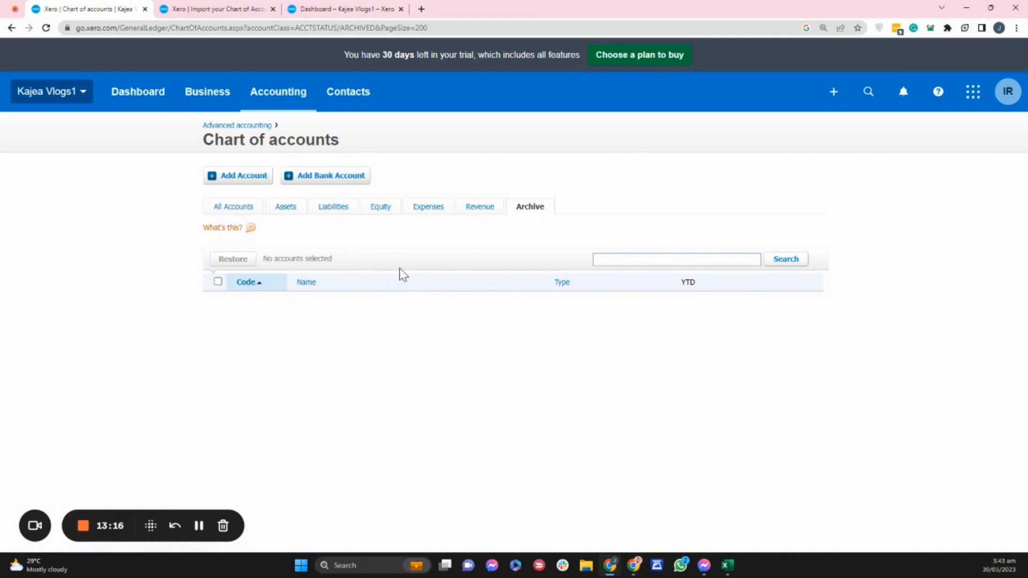
Search all accounts for "director" and archive the Director's Remuneration account.
click(227, 208)
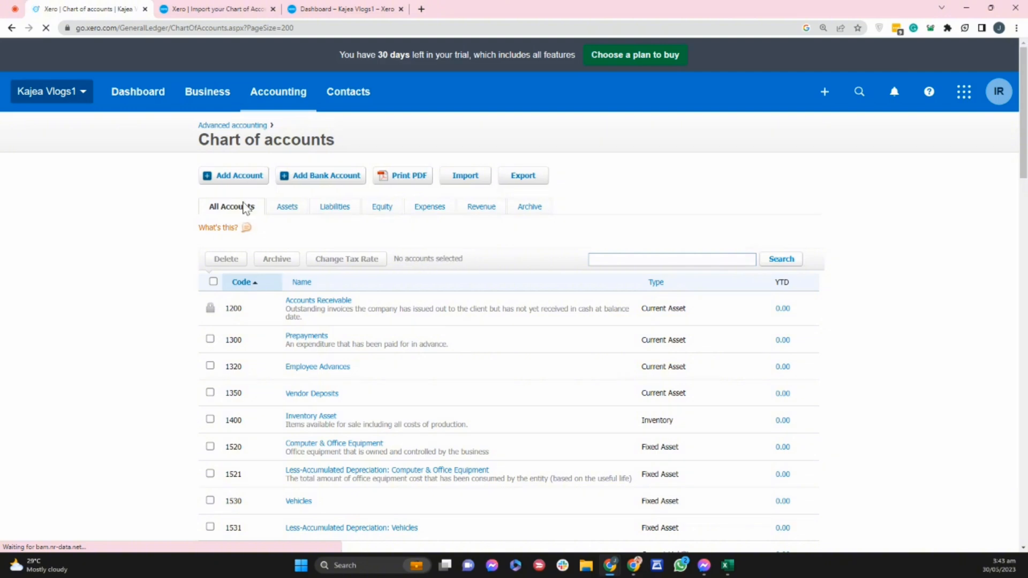
click(716, 259)
text(d)
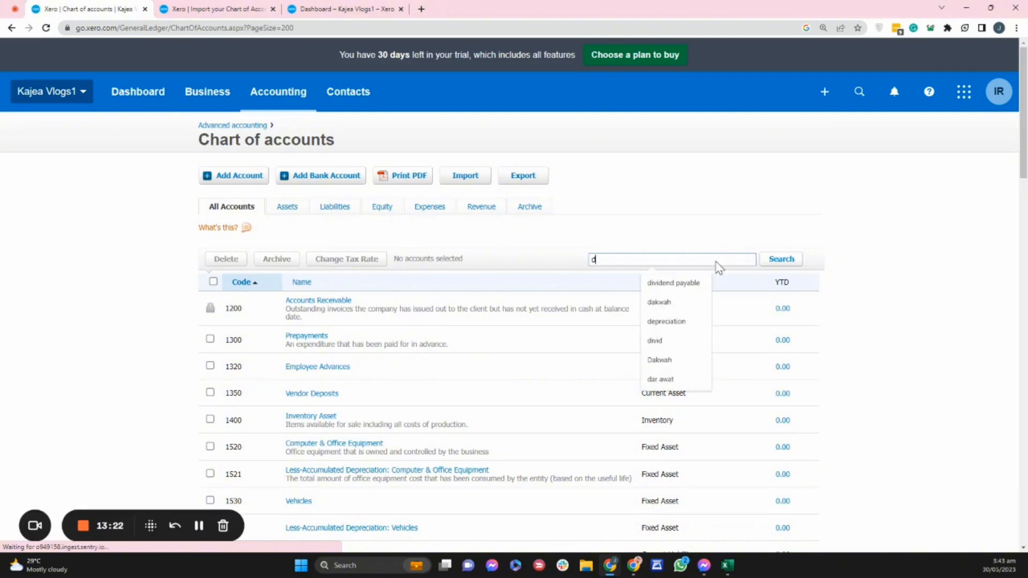
text(irector)
key(Return)
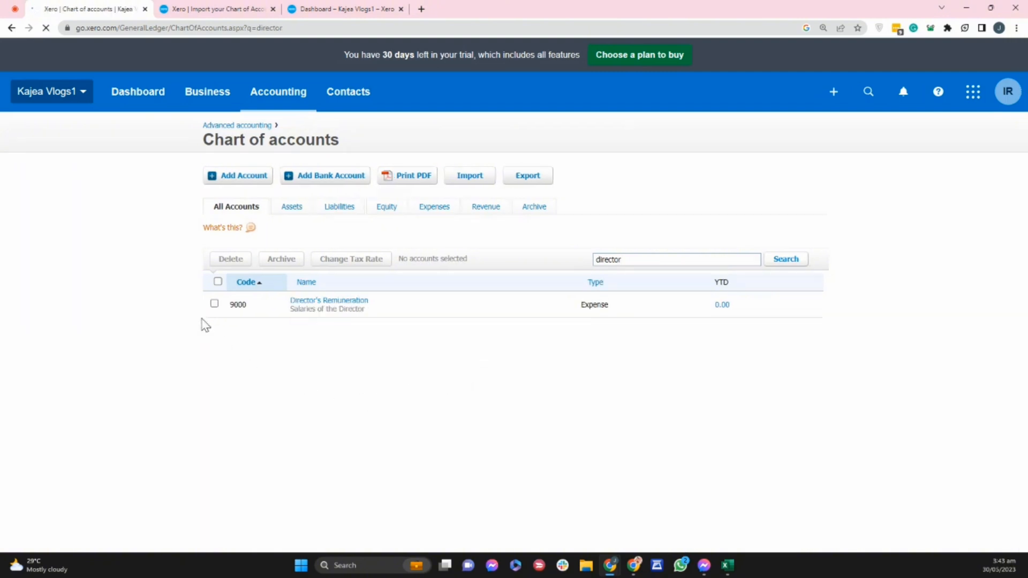
click(214, 304)
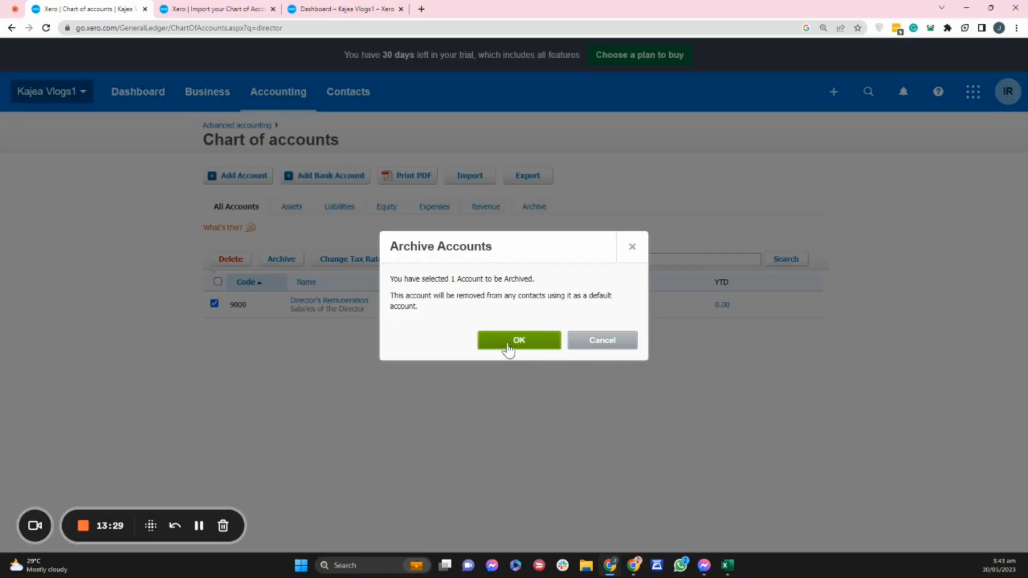
click(512, 343)
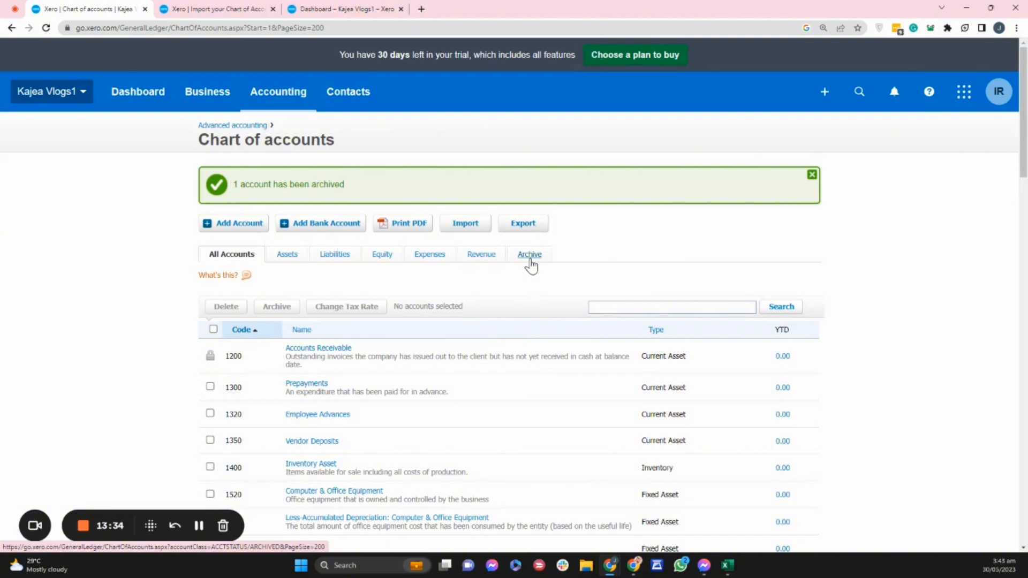
Restore Director's Remuneration from the archived accounts and return to the full account list.
click(529, 256)
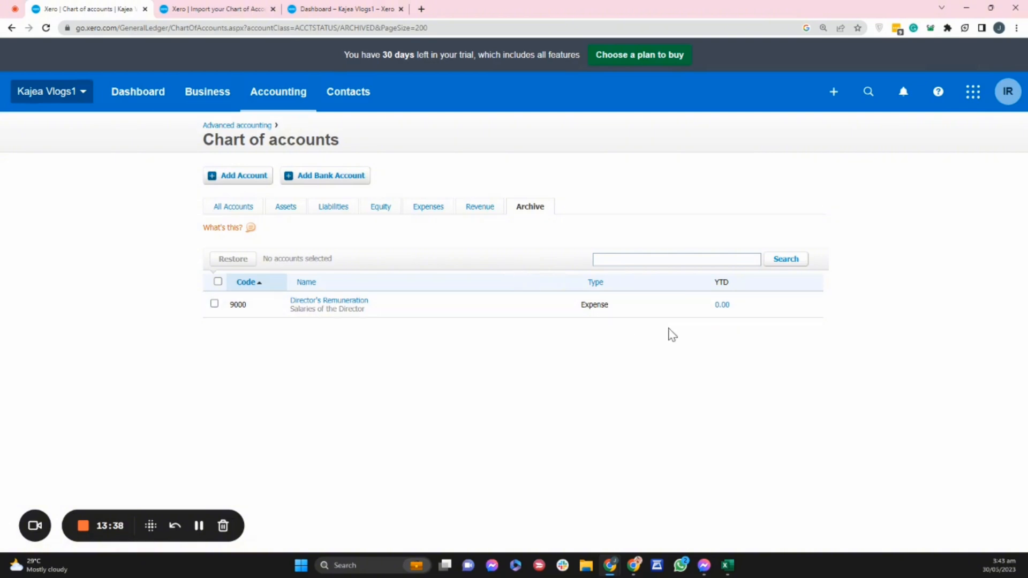
click(214, 304)
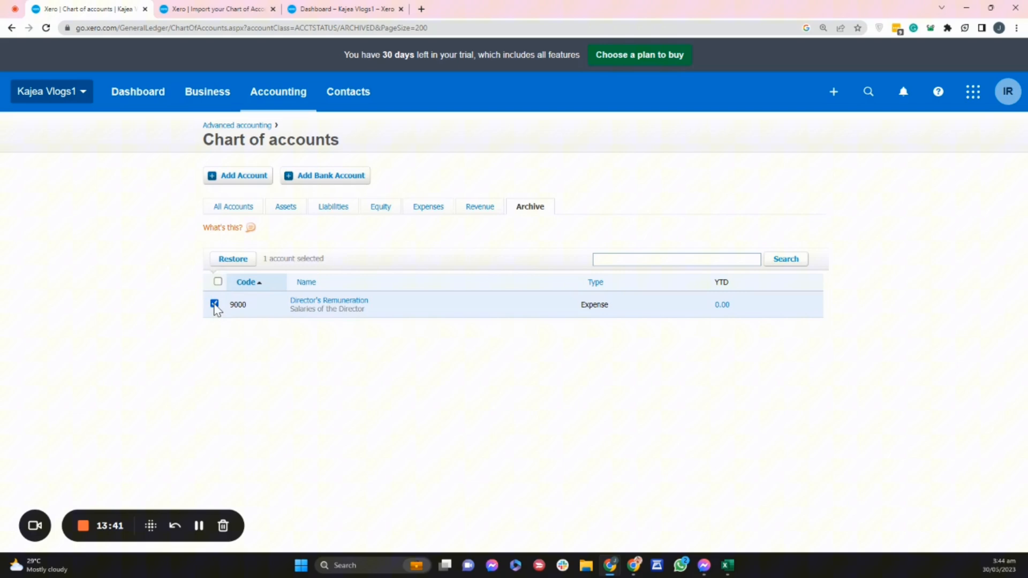
click(233, 261)
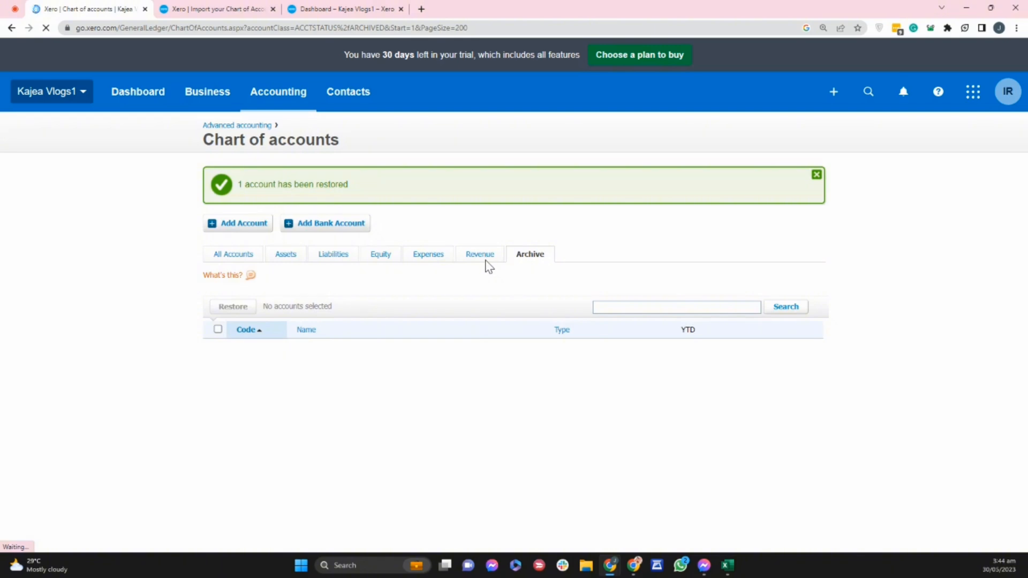
click(233, 259)
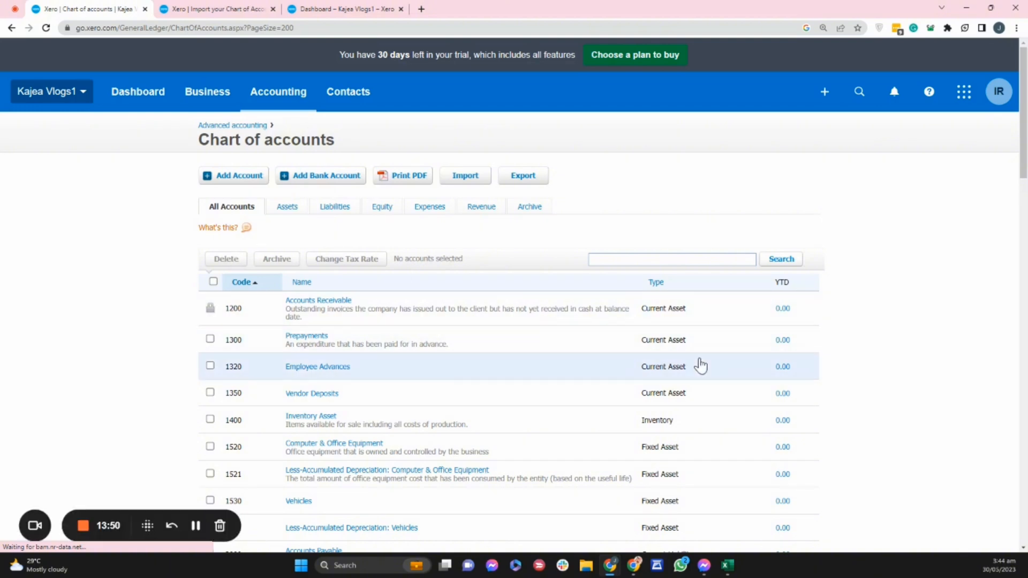
Look over the editable details of the Employee Advances account and close them without saving.
click(304, 368)
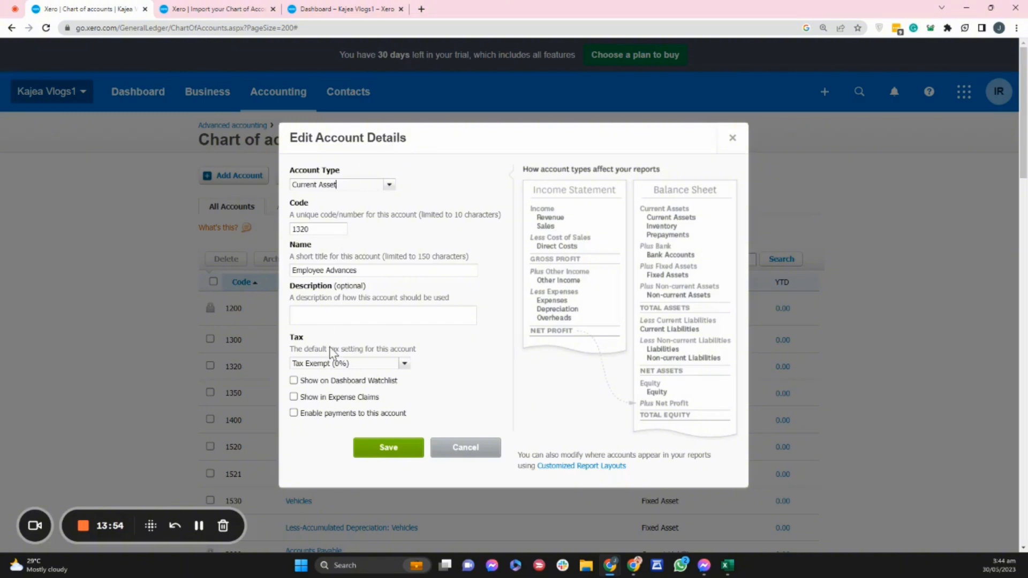
click(368, 269)
click(343, 319)
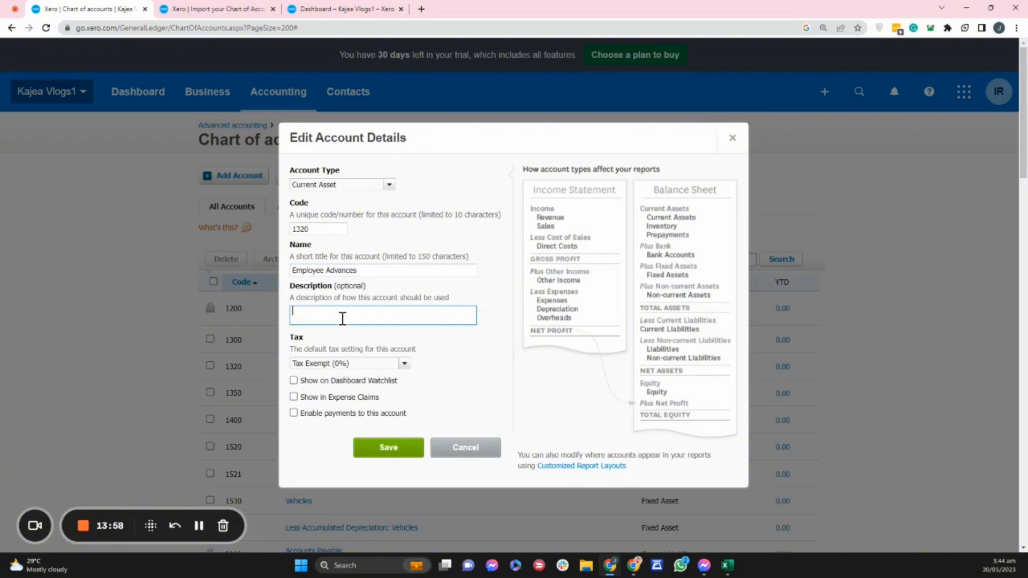
click(466, 448)
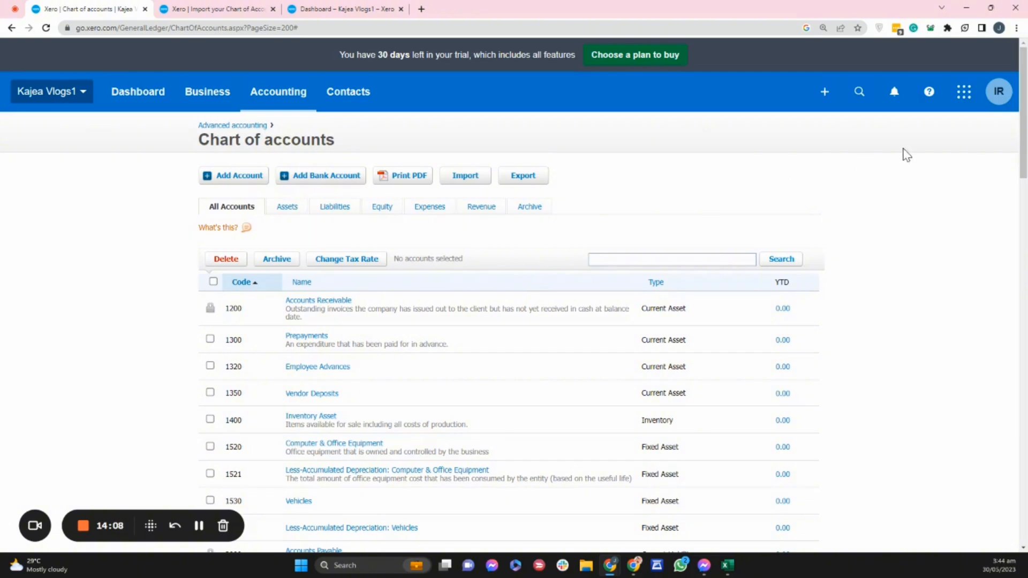
Look through the full chart of accounts and search it for "payroll".
scroll(1006, 375, down, 10)
drag(1004, 369, 1006, 555)
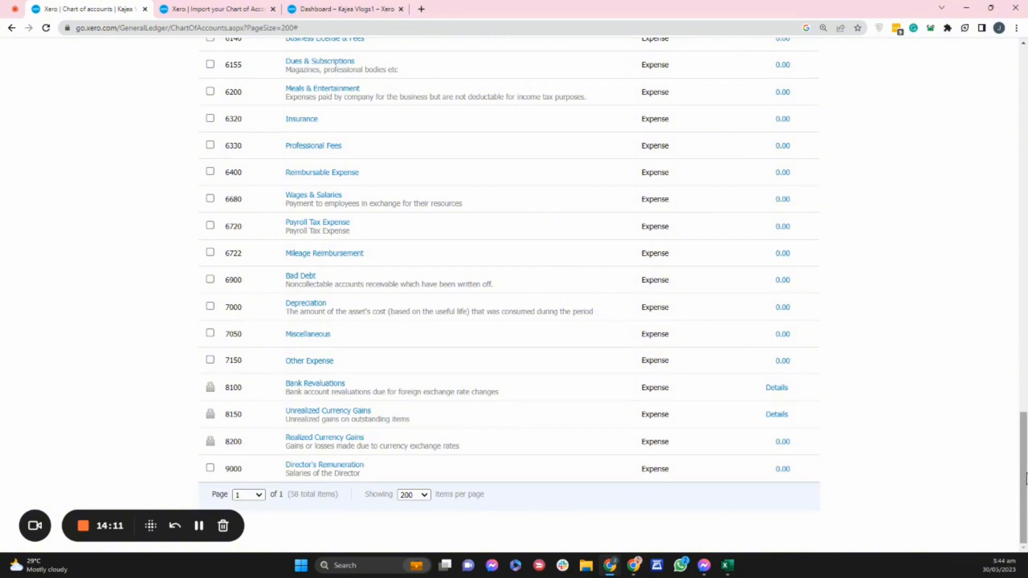
drag(1022, 475, 1024, 69)
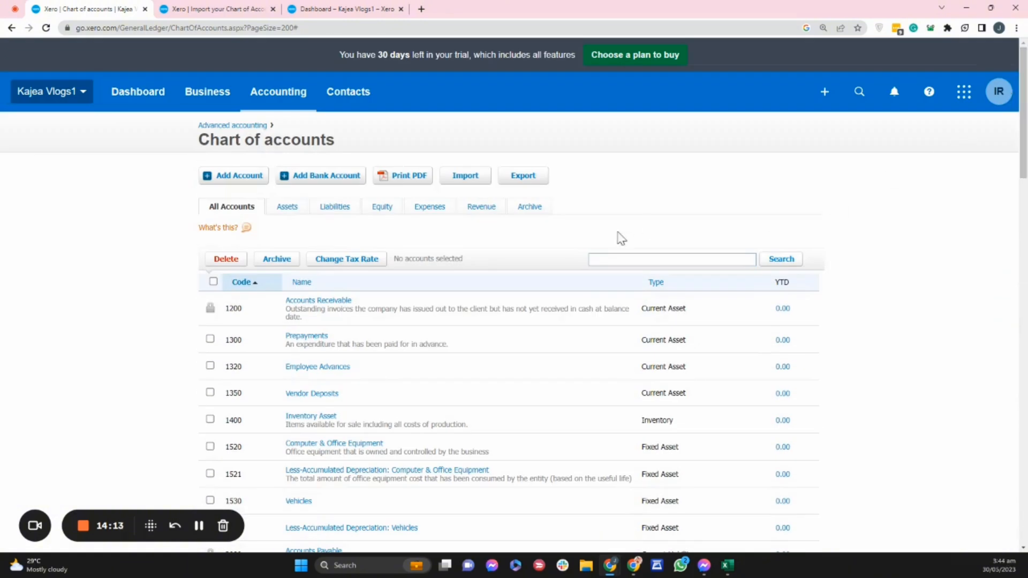
drag(1026, 144, 1024, 98)
click(631, 260)
text(payroll)
key(Return)
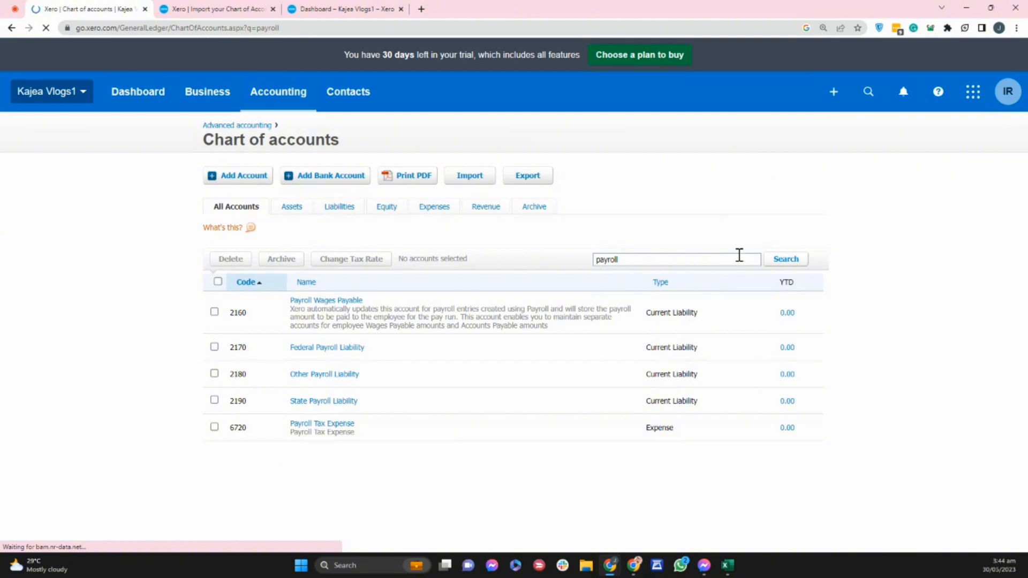